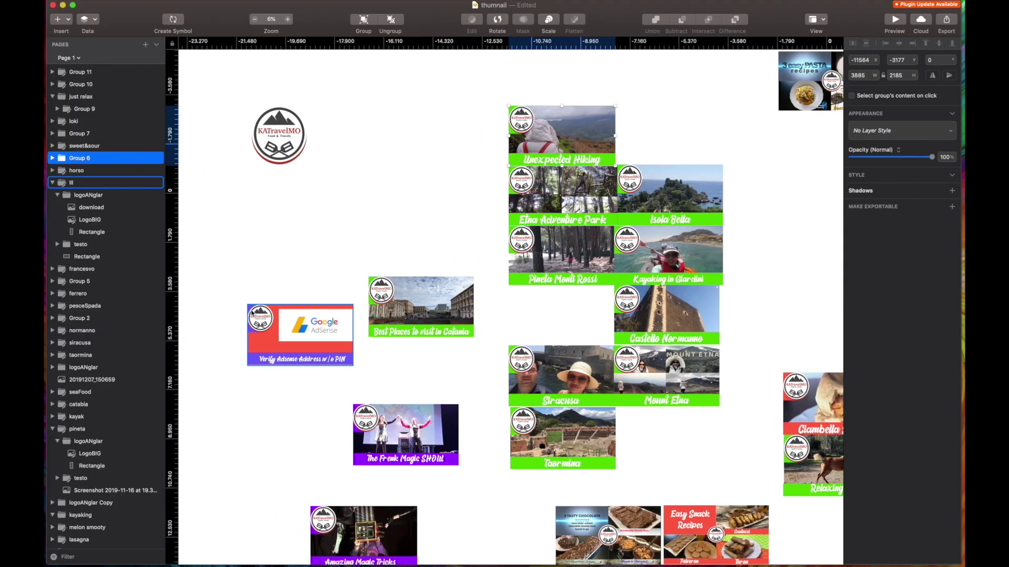
Look over the logo and the existing thumbnail designs across the thumnail document
left_click(312, 138)
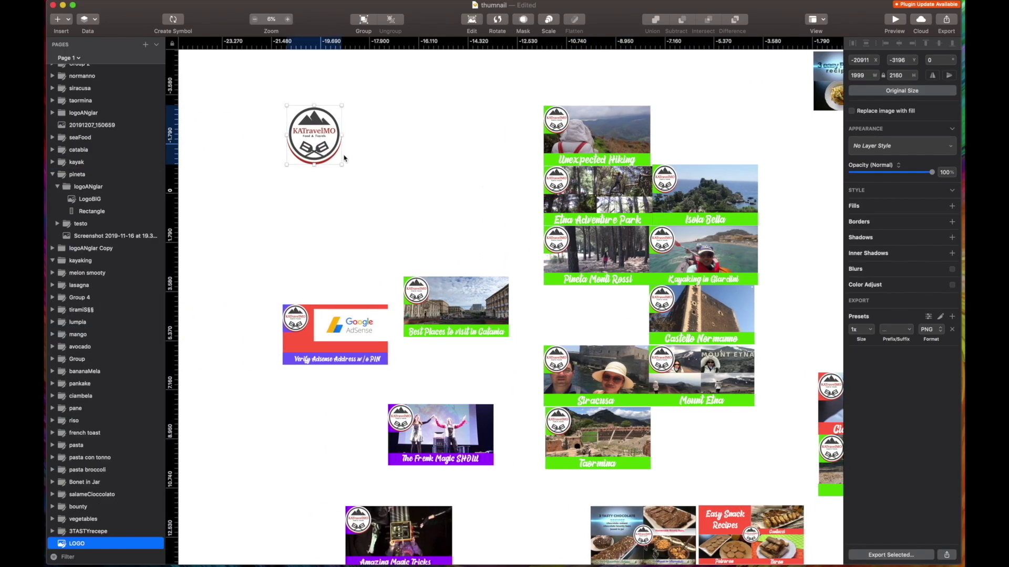
scroll(344, 159, "down", 3)
scroll(344, 158, "right", 1)
scroll(344, 158, "right", 5)
scroll(344, 158, "down", 1)
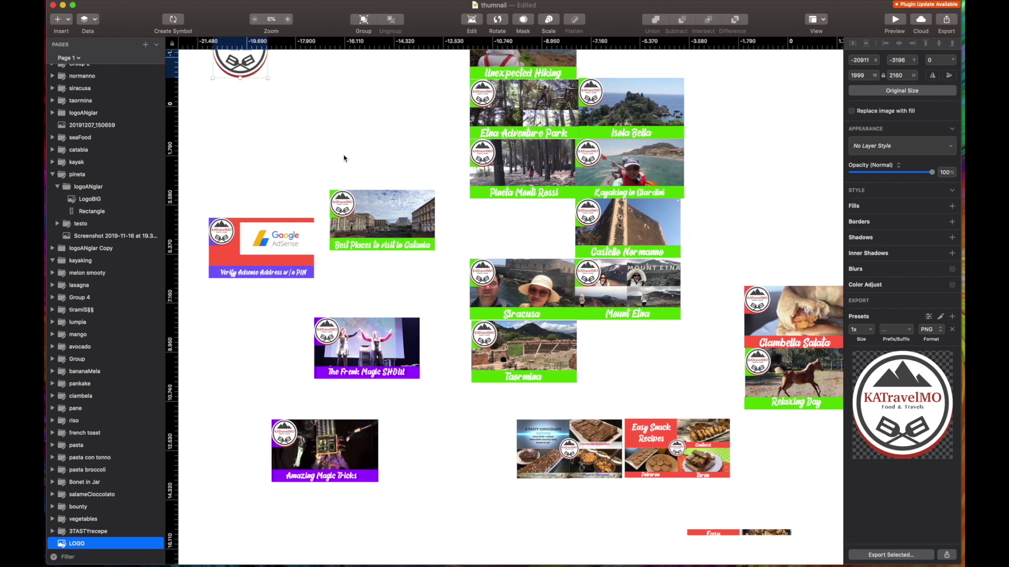
scroll(344, 158, "right", 6)
scroll(344, 159, "down", 2)
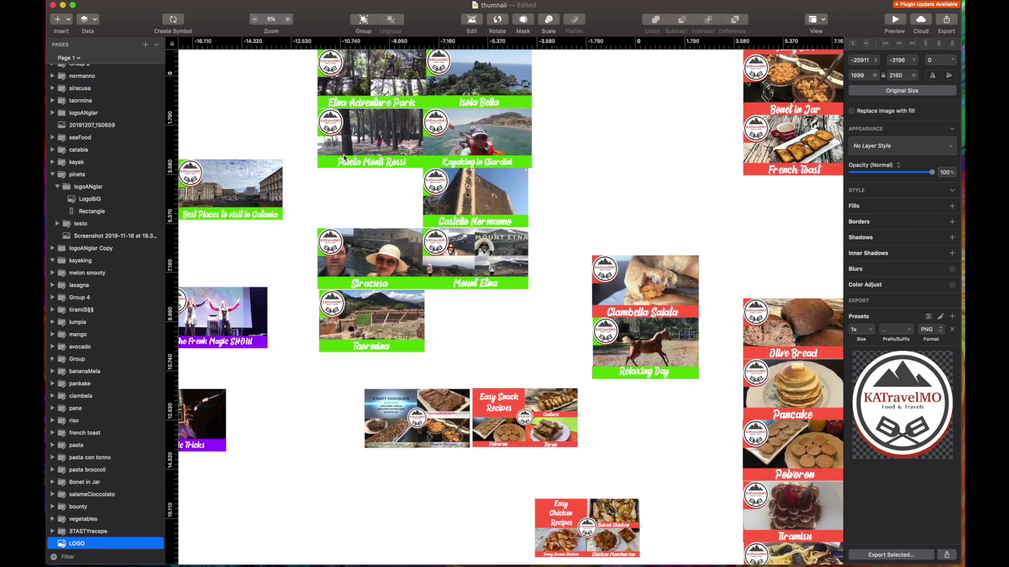
scroll(344, 158, "right", 4)
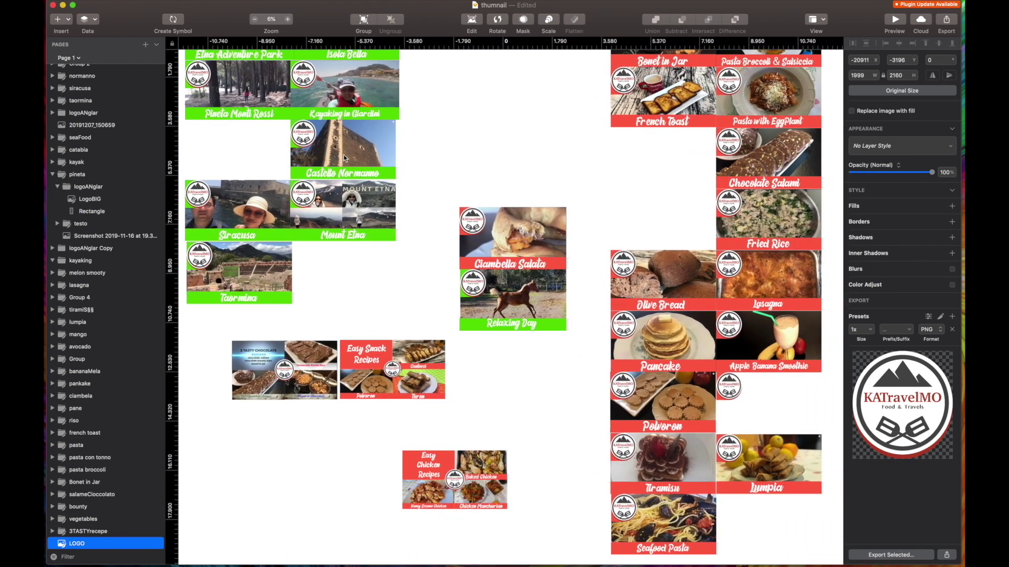
scroll(344, 158, "right", 1)
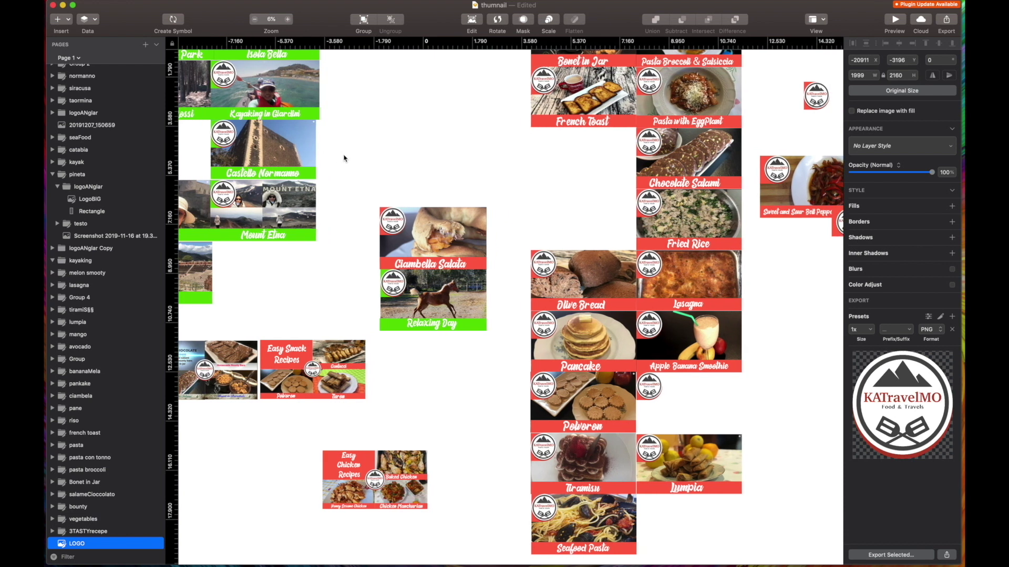
mouse_move(396, 471)
left_mouse_down()
mouse_move(439, 478)
mouse_move(413, 487)
mouse_move(395, 476)
left_mouse_up()
scroll(475, 360, "right", 7)
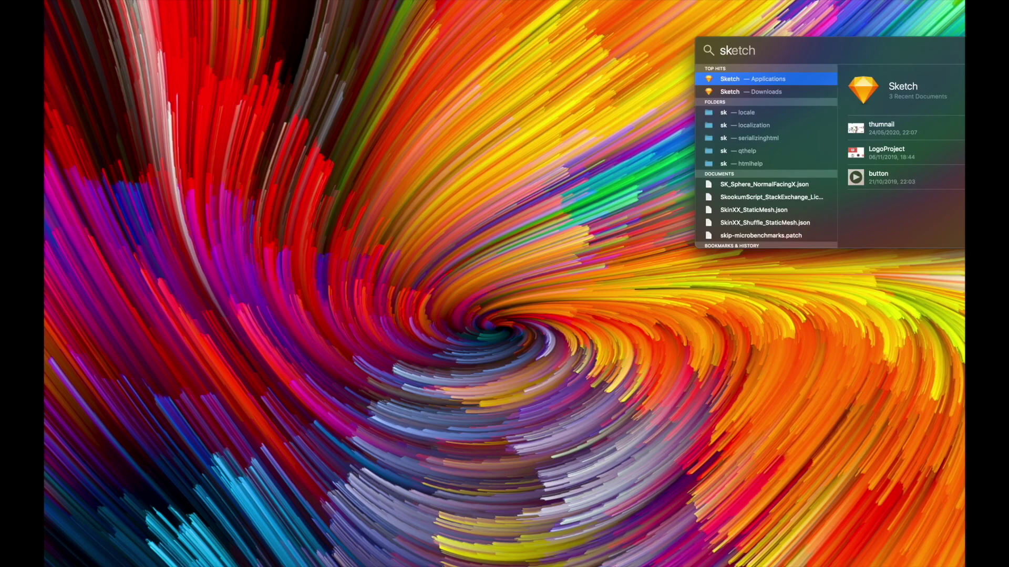
Launch Sketch with a new document and place the photo 20200522_175908 on its canvas
key("Return")
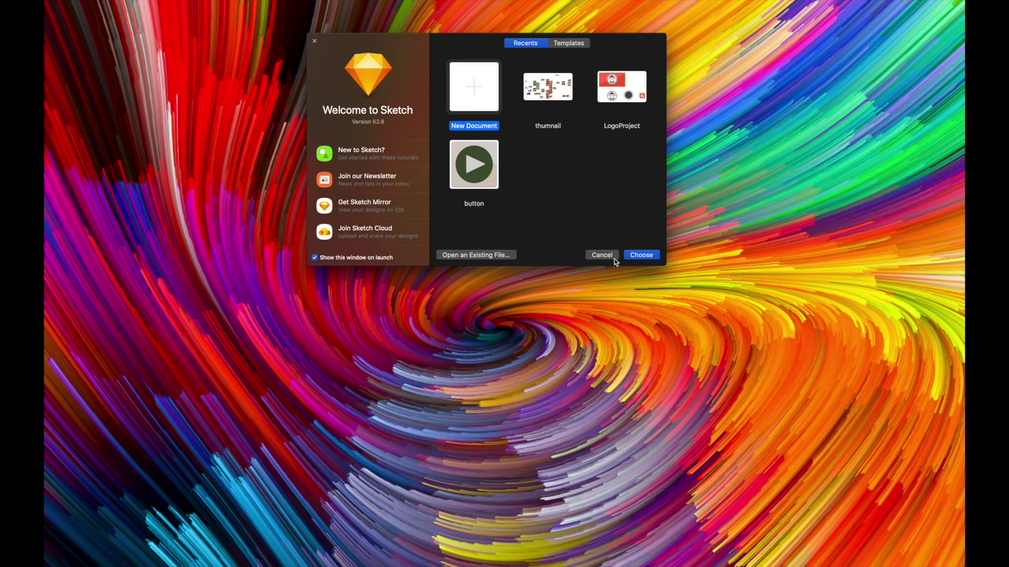
left_click(642, 255)
mouse_move(433, 52)
left_mouse_down()
mouse_move(683, 150)
mouse_move(557, 259)
left_mouse_up()
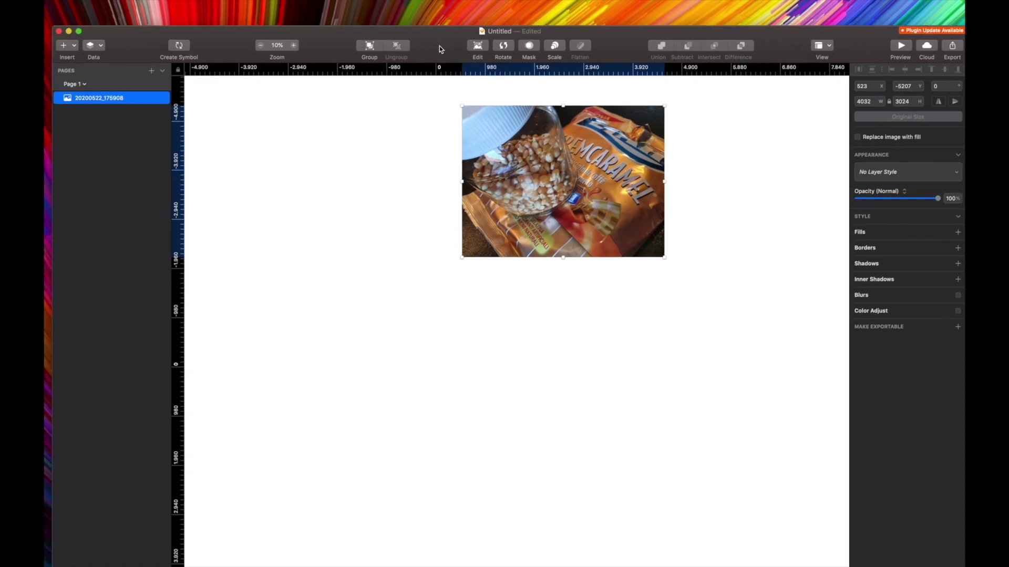
Draw a rectangle about 3959 × 3242 over the picture and turn off its border
left_click(63, 45)
mouse_move(86, 60)
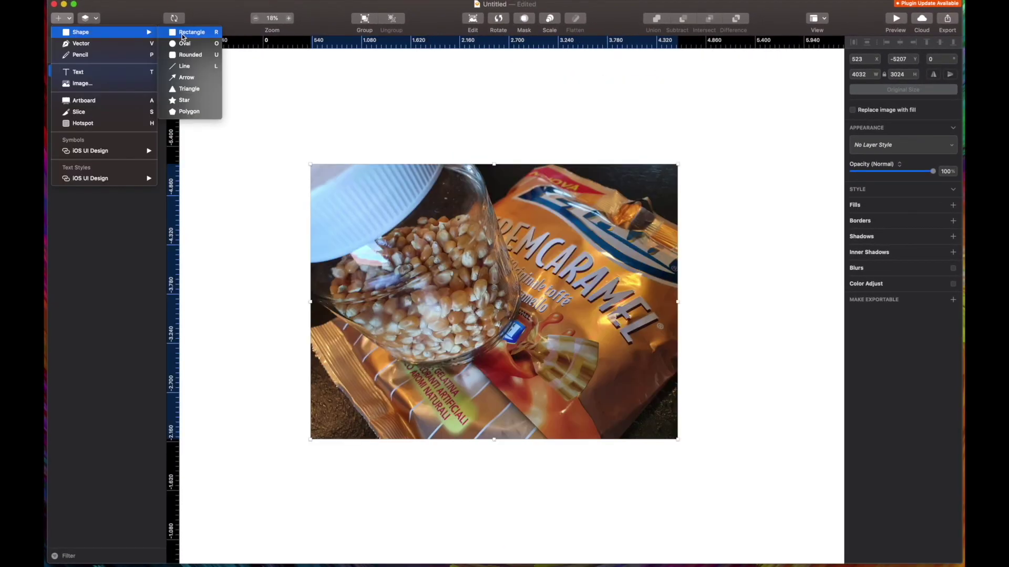
left_click(182, 35)
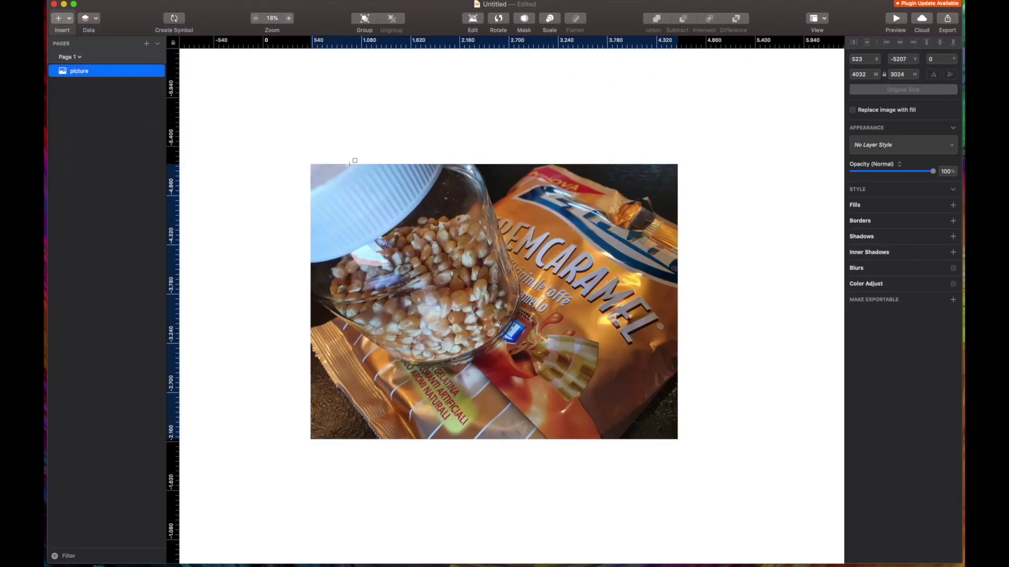
left_click_drag(341, 112, 700, 408)
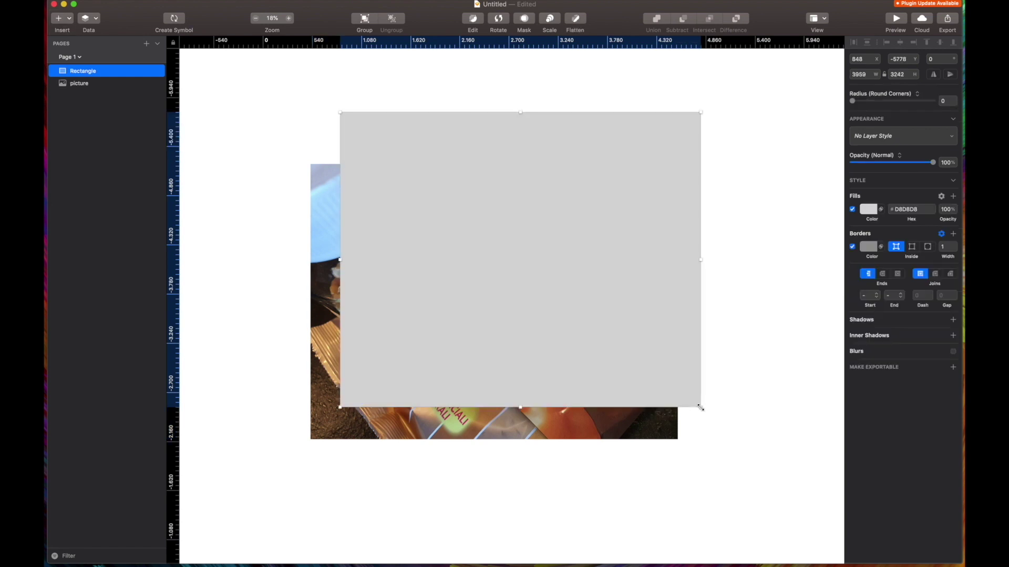
left_click(852, 246)
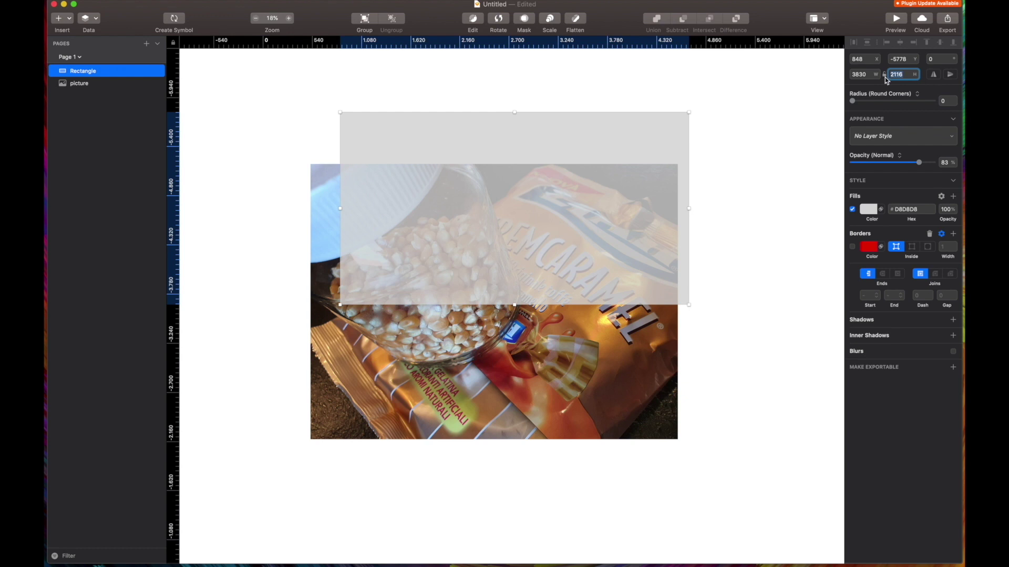
Reposition the rectangle and the picture so the picture lies centred in front of the rectangle at 30% opacity
scroll(529, 243, "down", 1)
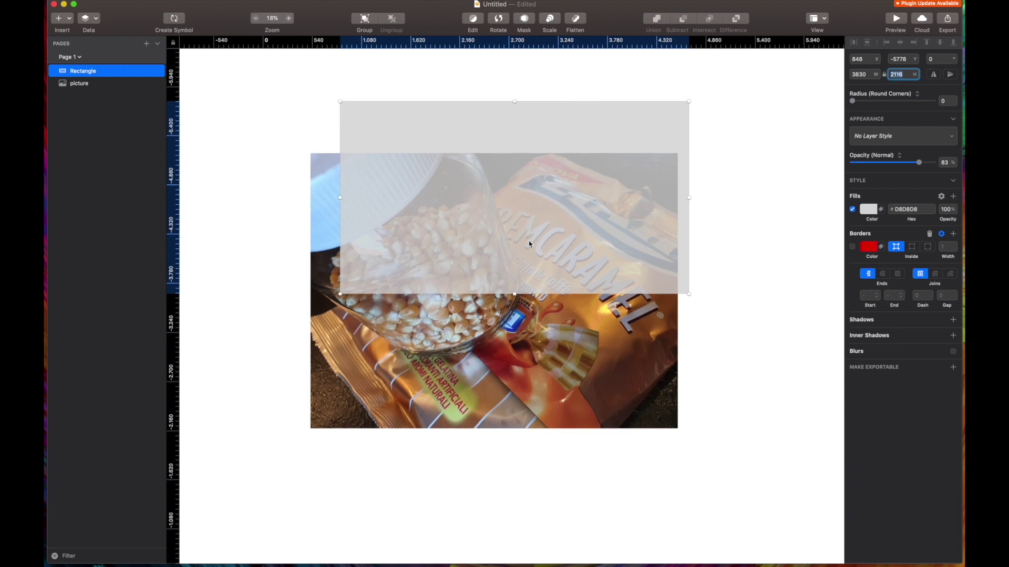
scroll(529, 242, "up", 3)
scroll(529, 240, "down", 5)
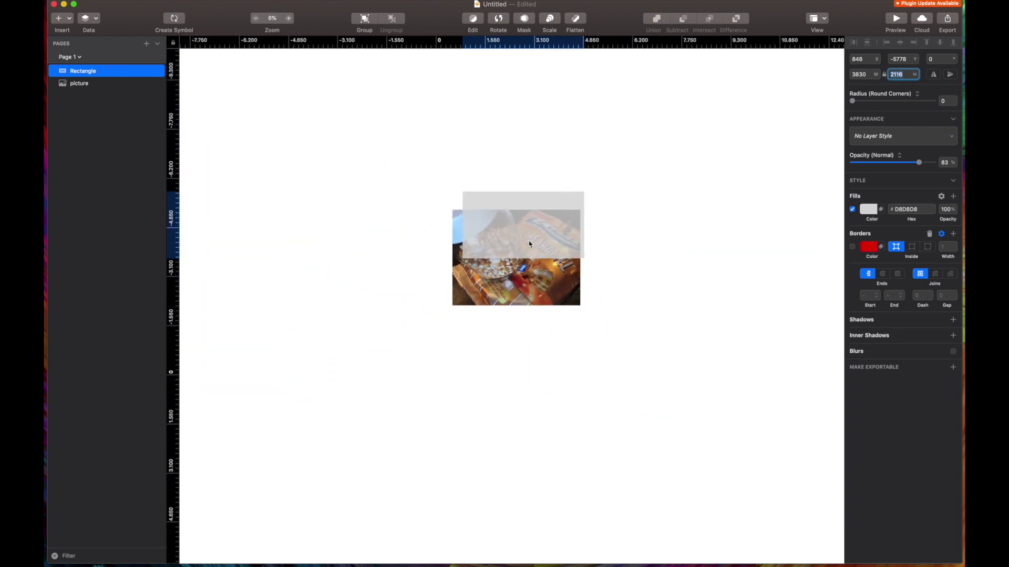
scroll(528, 240, "up", 3)
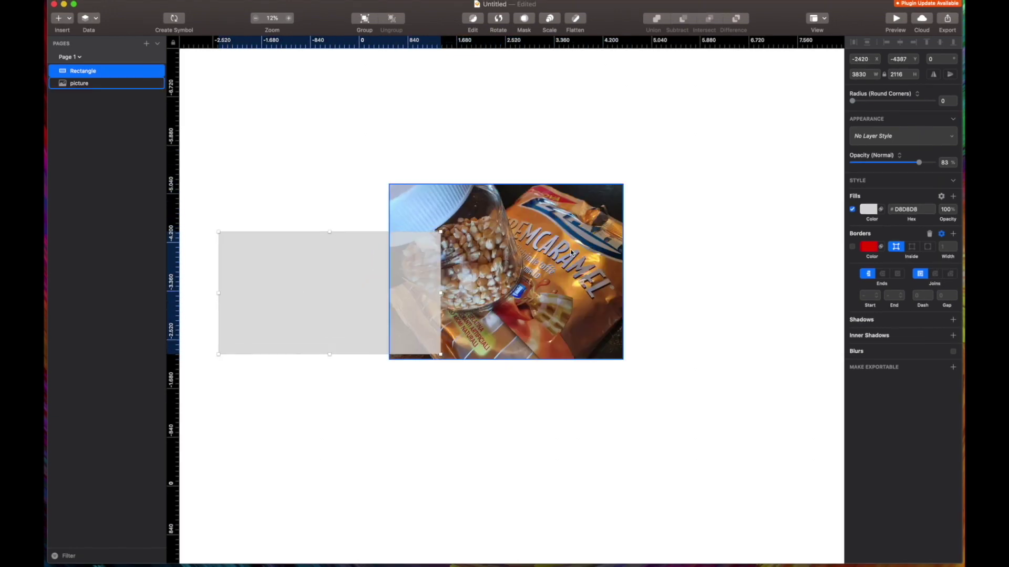
left_click_drag(553, 253, 689, 253)
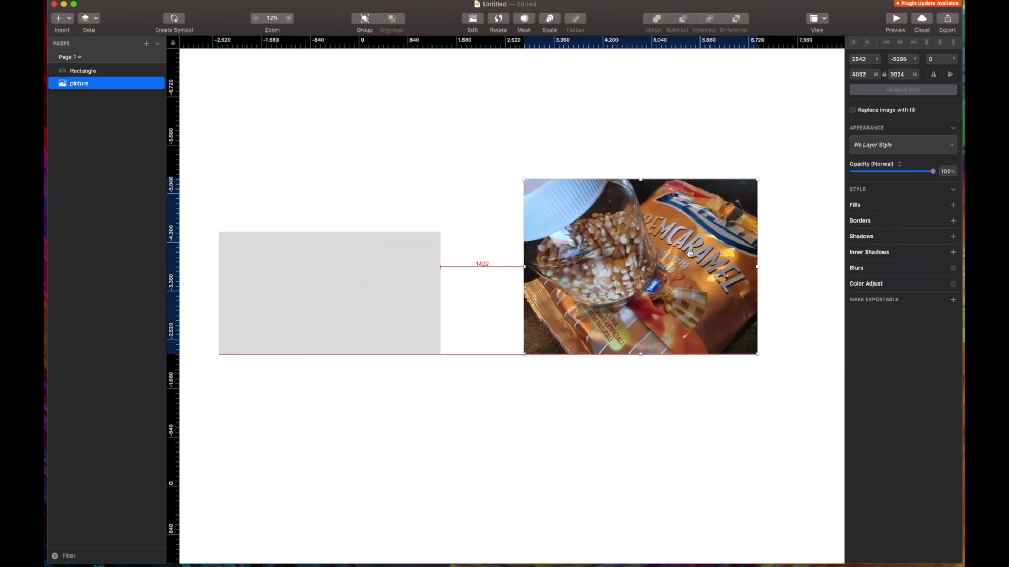
mouse_move(420, 281)
left_mouse_down()
mouse_move(477, 252)
mouse_move(433, 278)
left_mouse_up()
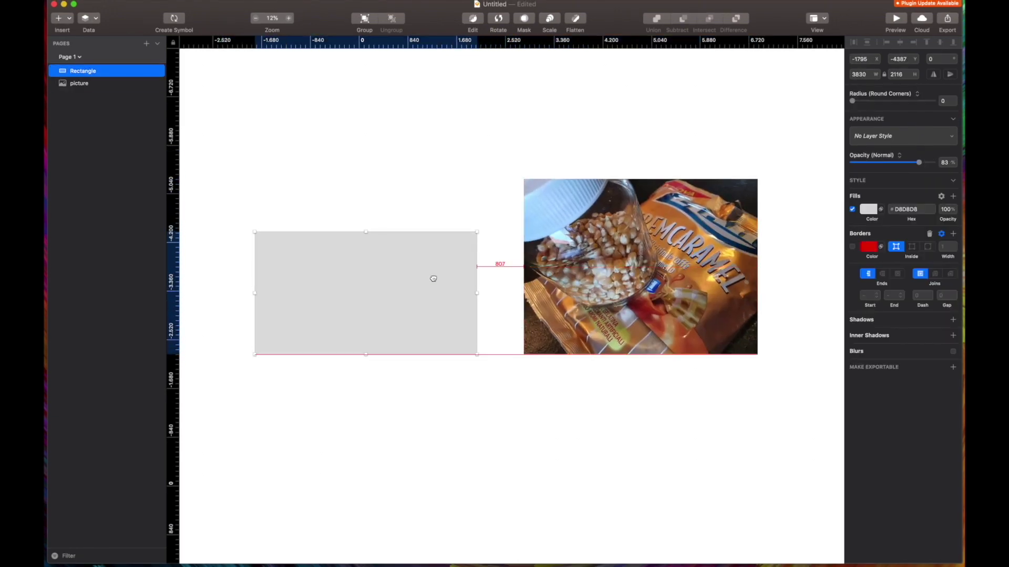
key("super+z")
key("super+z")
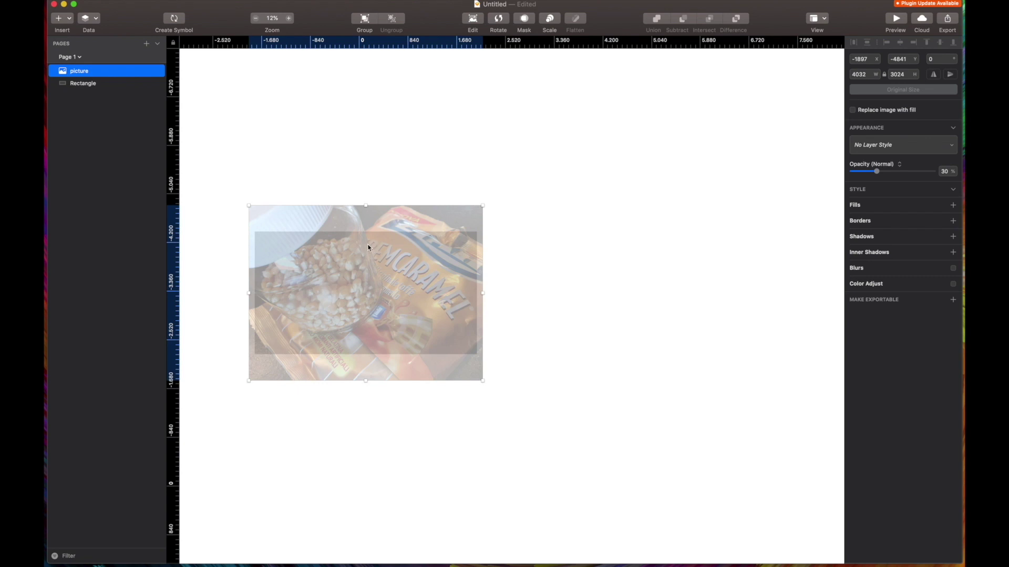
Crop the picture to the area of the rectangle behind it and finish editing the image
left_click(473, 20)
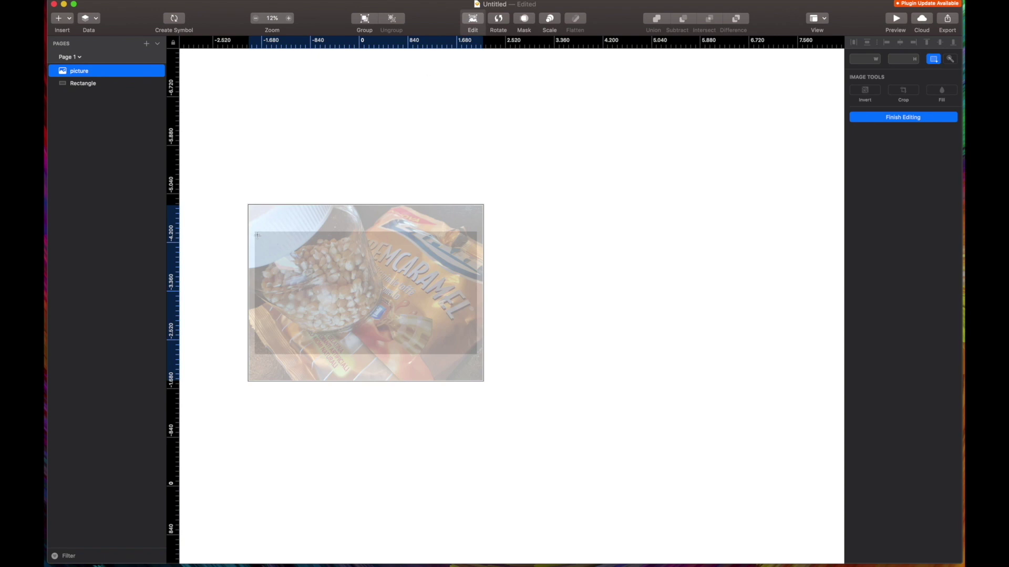
left_click_drag(254, 233, 476, 354)
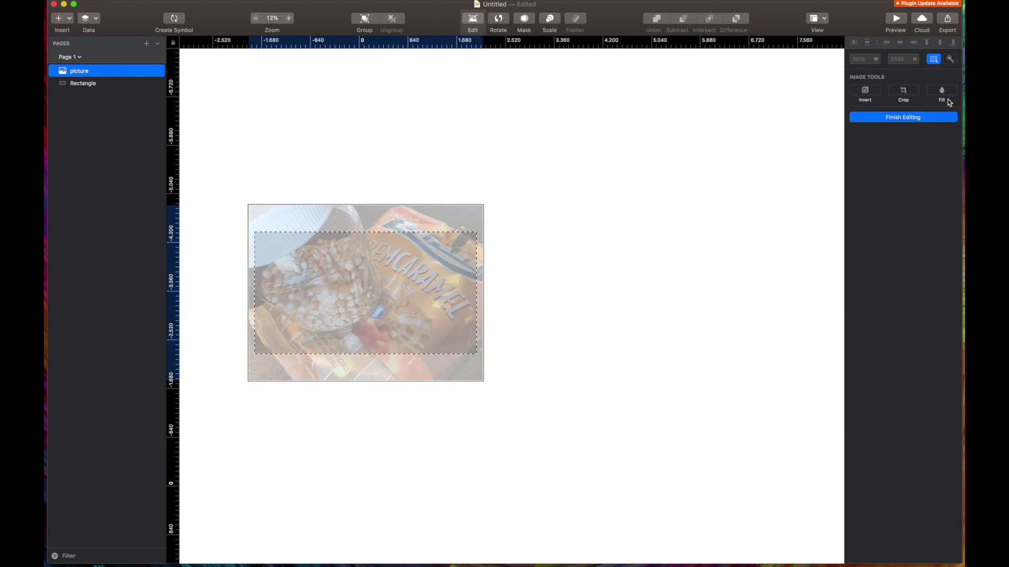
left_click(903, 91)
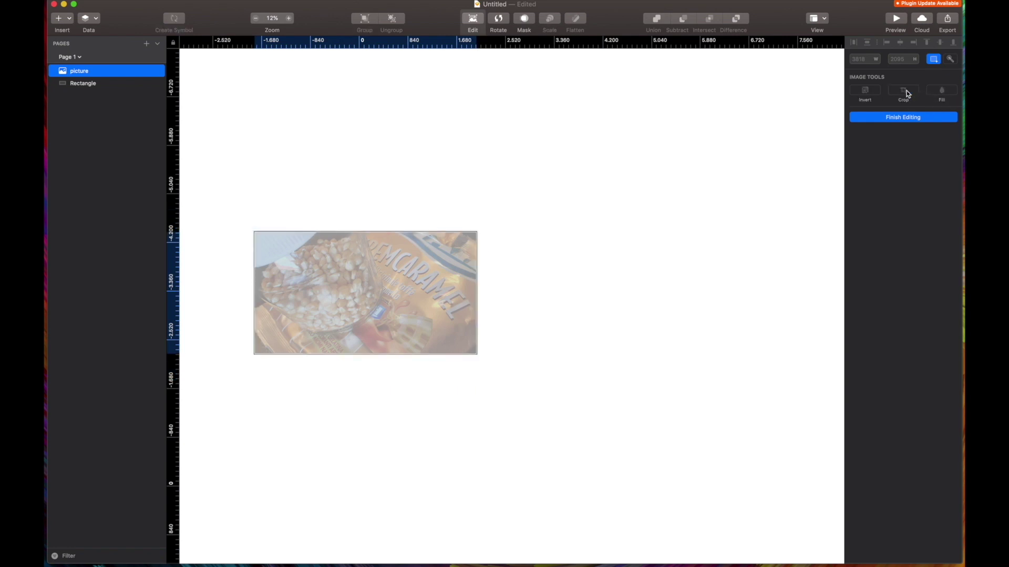
left_click(903, 117)
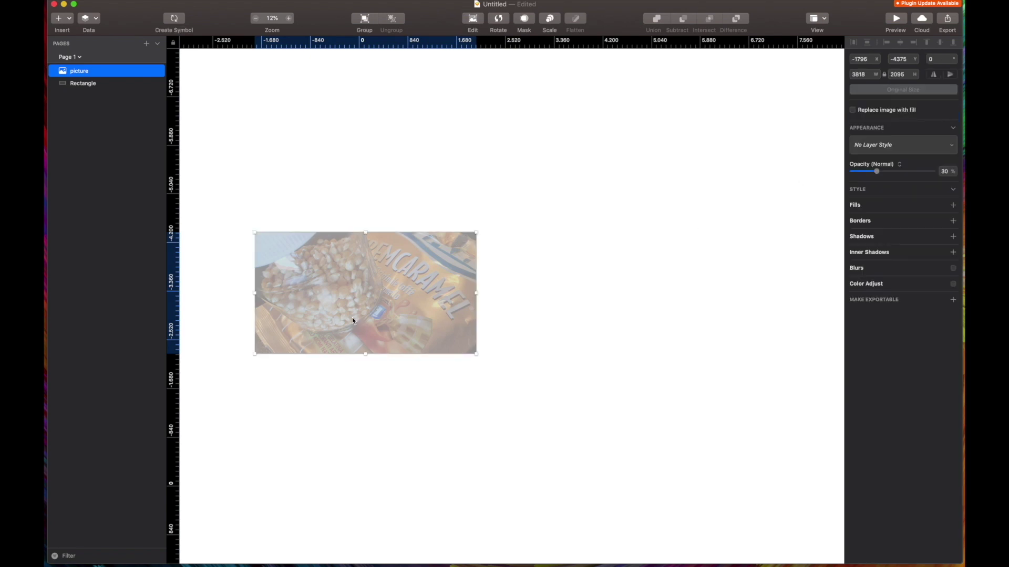
Move the cropped picture beside the grey rectangle and set its opacity to 100%
left_click_drag(352, 317, 606, 302)
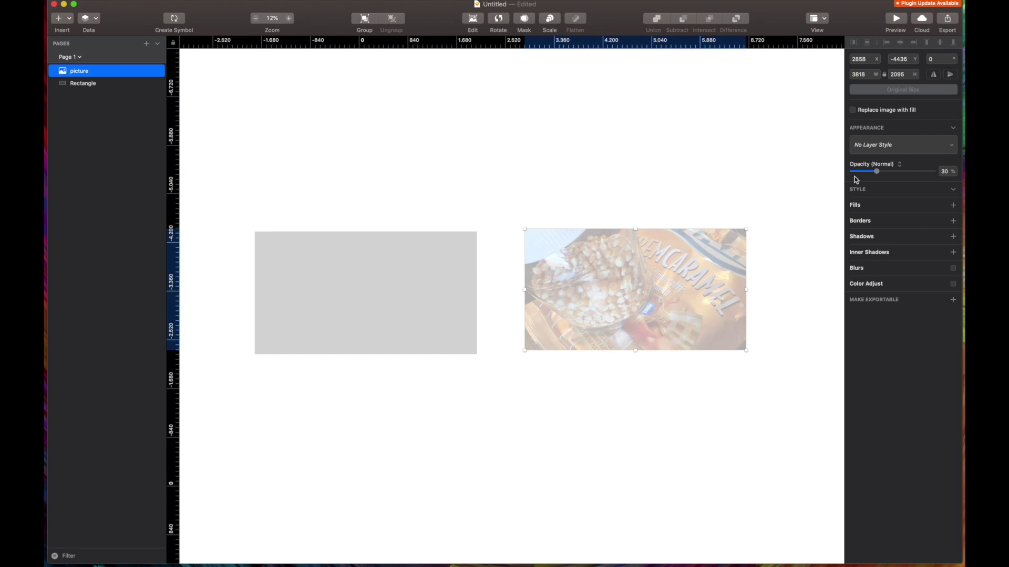
left_click_drag(877, 171, 937, 172)
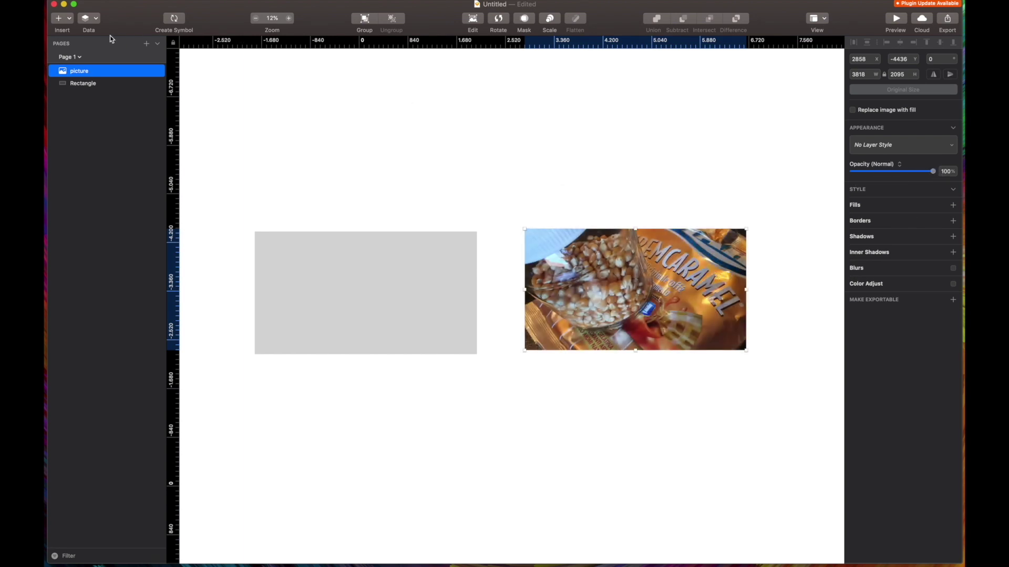
Draw a rectangle about 3818 × 475 across the full width of the picture along its lower edge
left_click(70, 20)
mouse_move(73, 35)
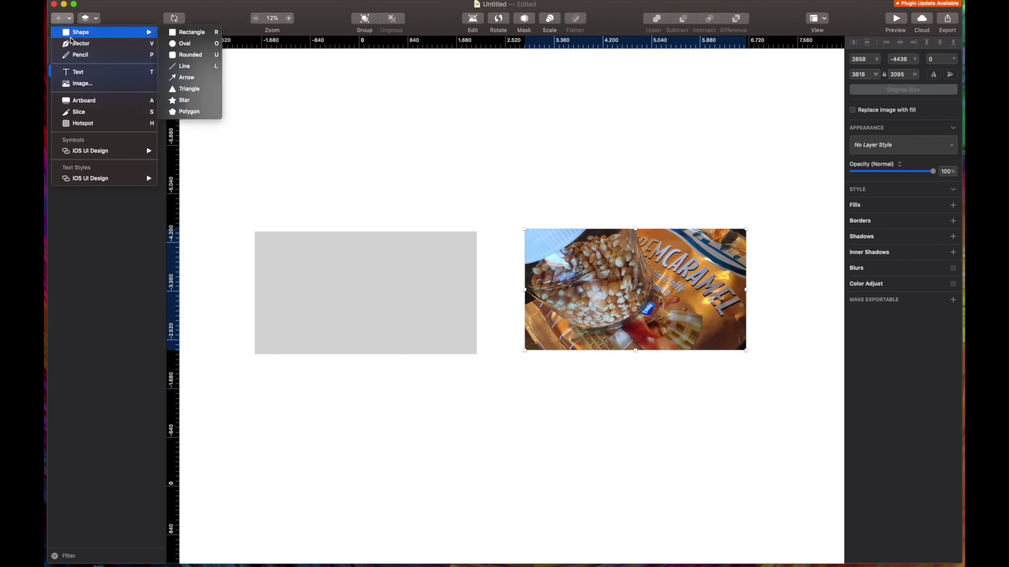
left_click(197, 33)
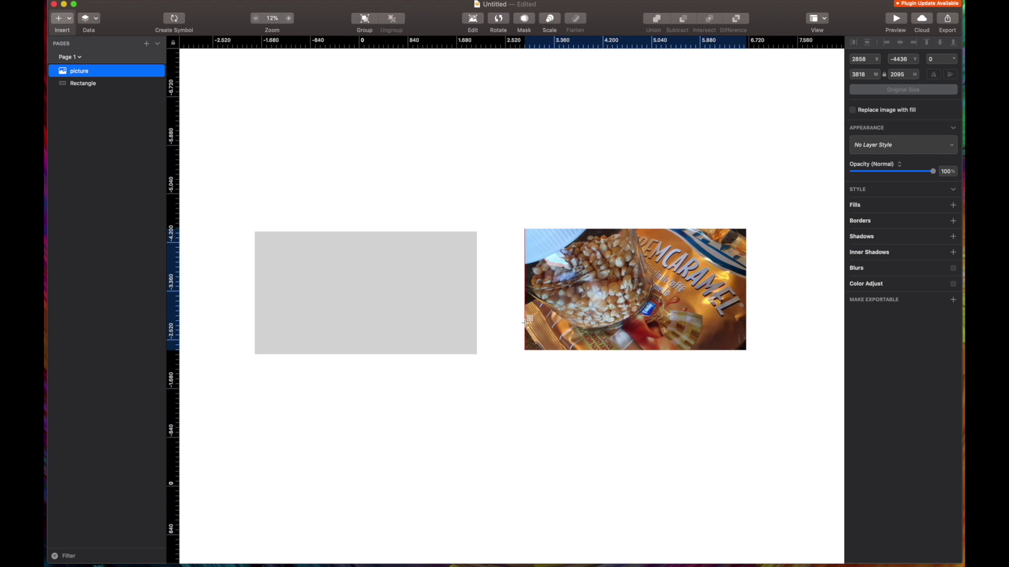
left_click_drag(526, 322, 746, 350)
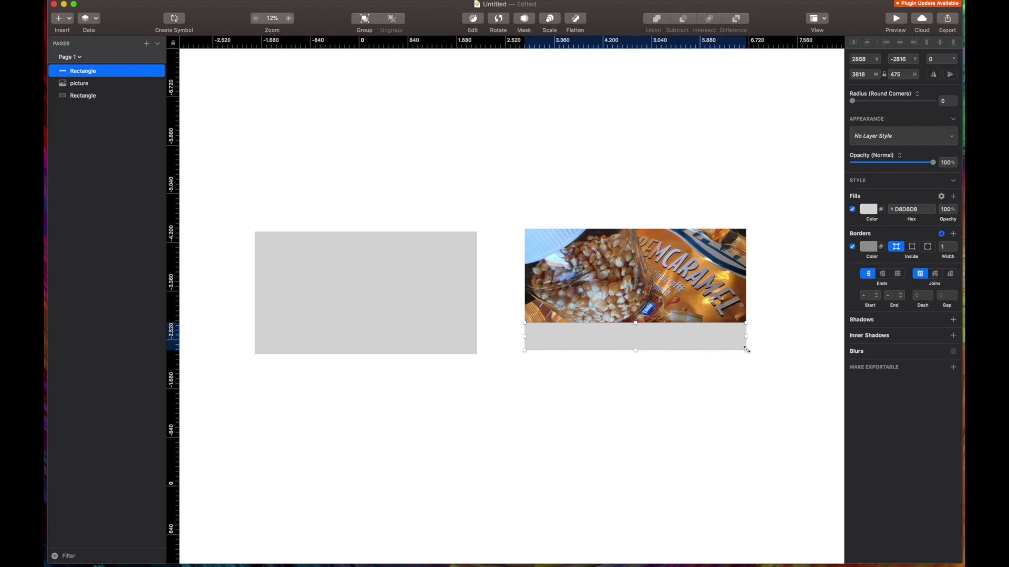
Rename the new rectangle layer as "title bar"
double_click(82, 71)
key("BackSpace")
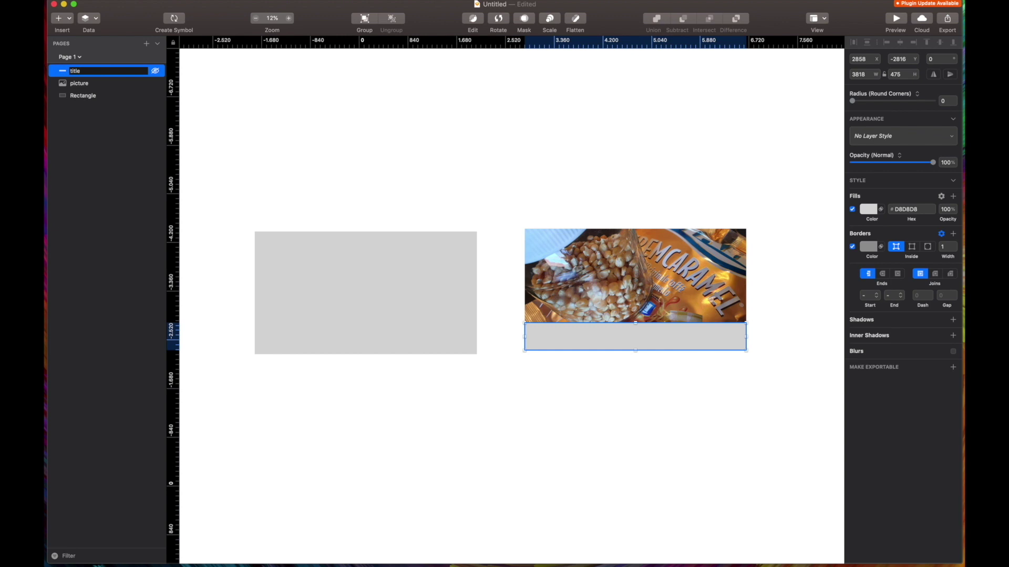
type("title bar")
key("Return")
Fill the title bar with the red colour E4735D and turn off its border
left_click(868, 210)
left_click(925, 264)
left_click(918, 254)
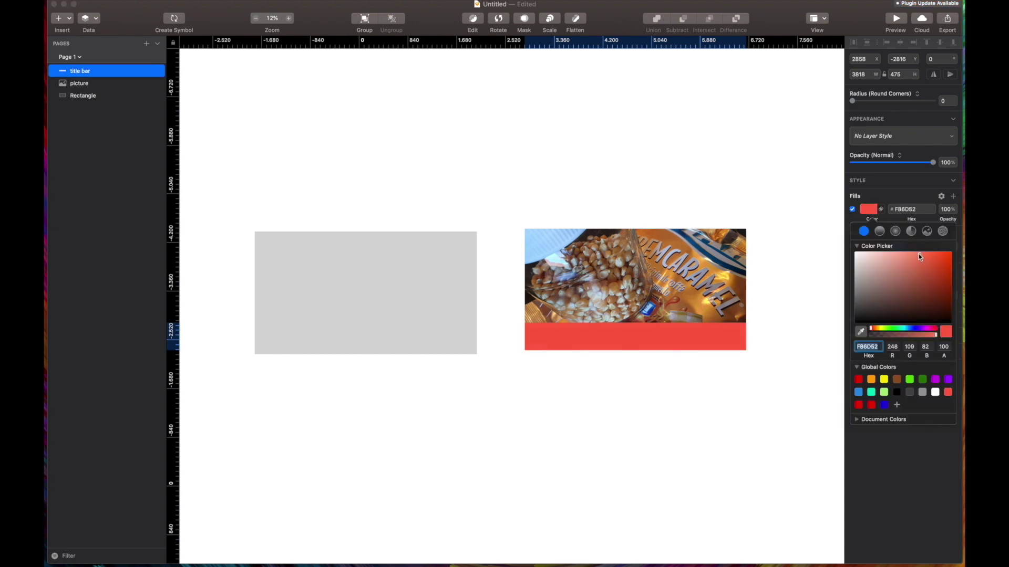
mouse_move(909, 262)
left_mouse_down()
mouse_move(912, 272)
mouse_move(892, 263)
mouse_move(912, 262)
left_mouse_up()
key("Escape")
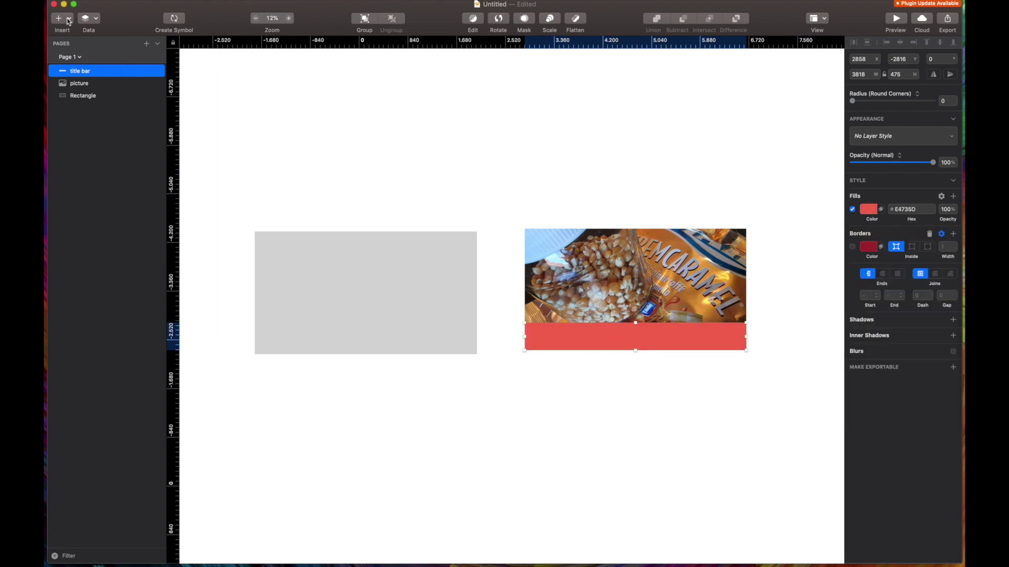
Insert a text layer on the red title bar near its left end
left_click(69, 20)
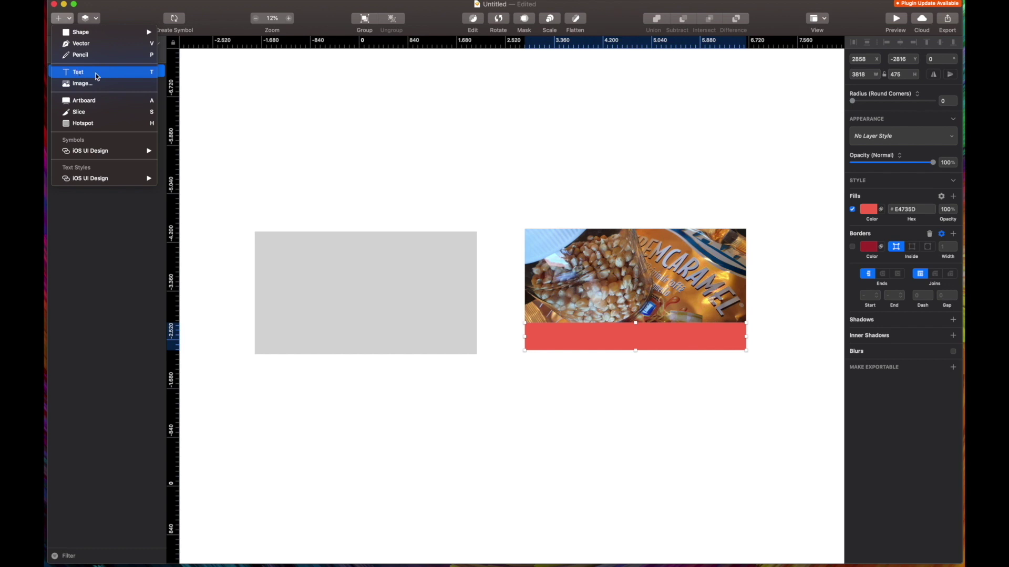
left_click(110, 72)
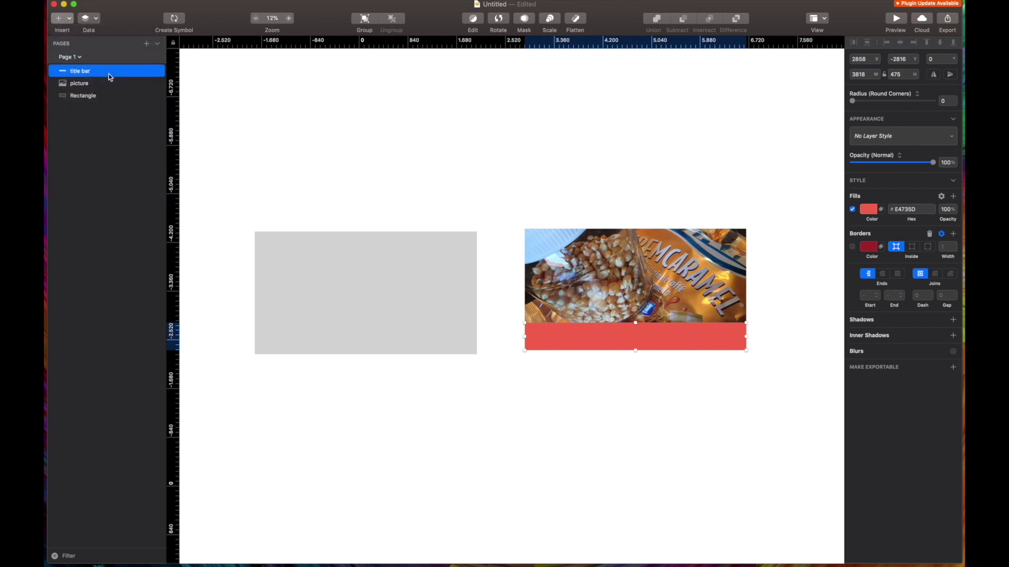
left_click(549, 336)
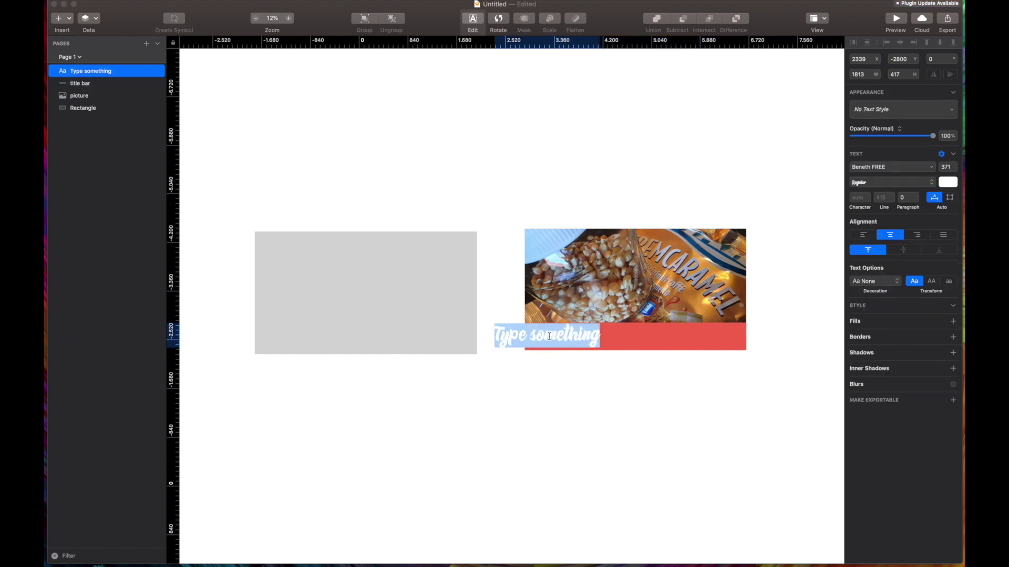
Set the typeface of the placeholder title text to Aero
left_click(931, 184)
left_click(933, 167)
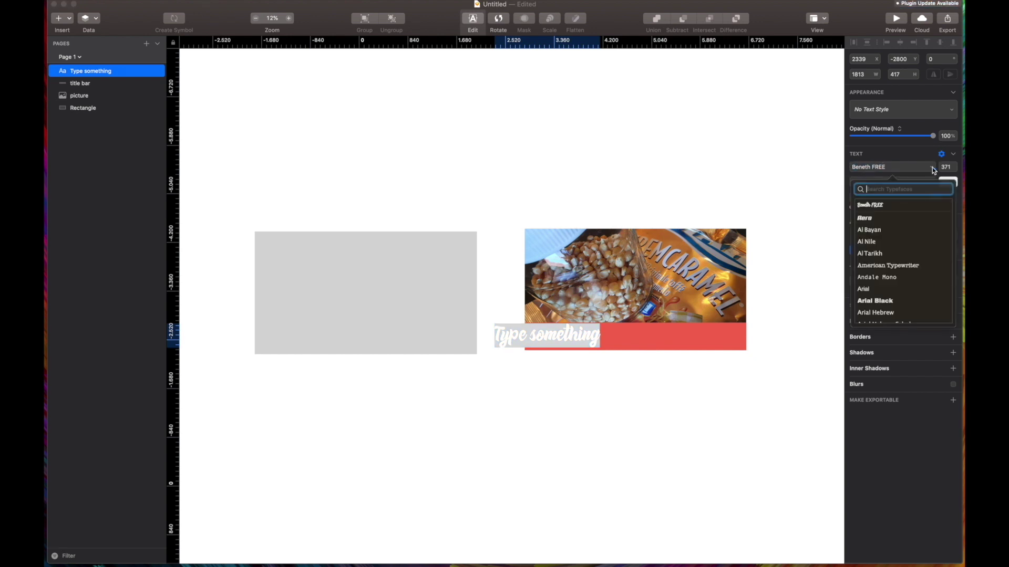
left_click(868, 219)
scroll(868, 226, "down", 10)
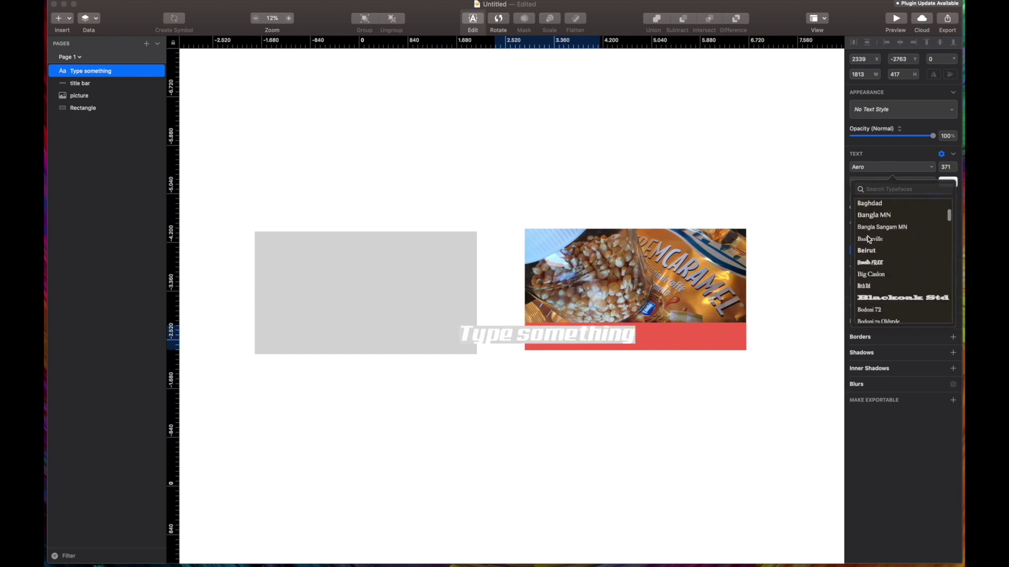
scroll(868, 239, "up", 12)
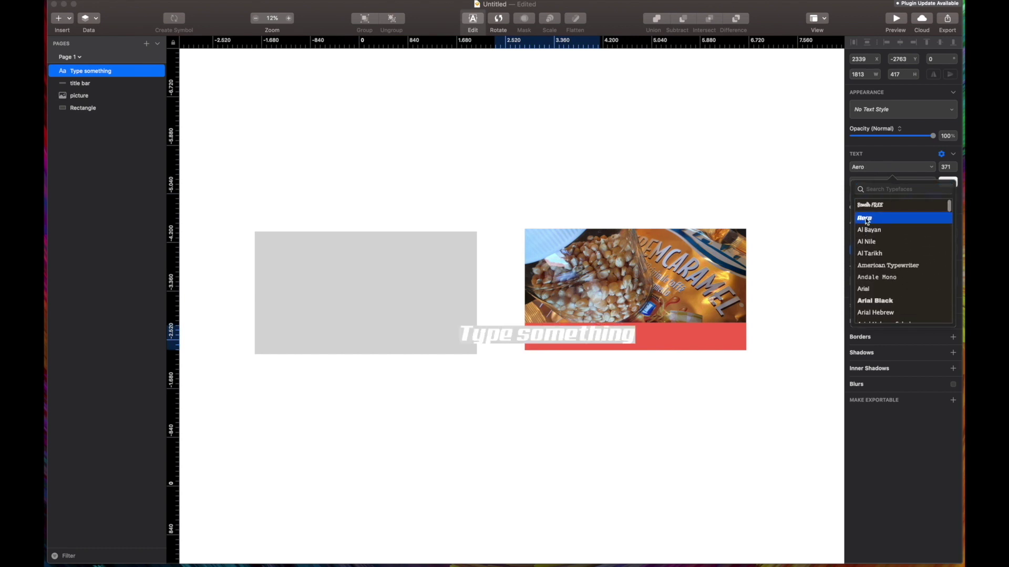
left_click(866, 222)
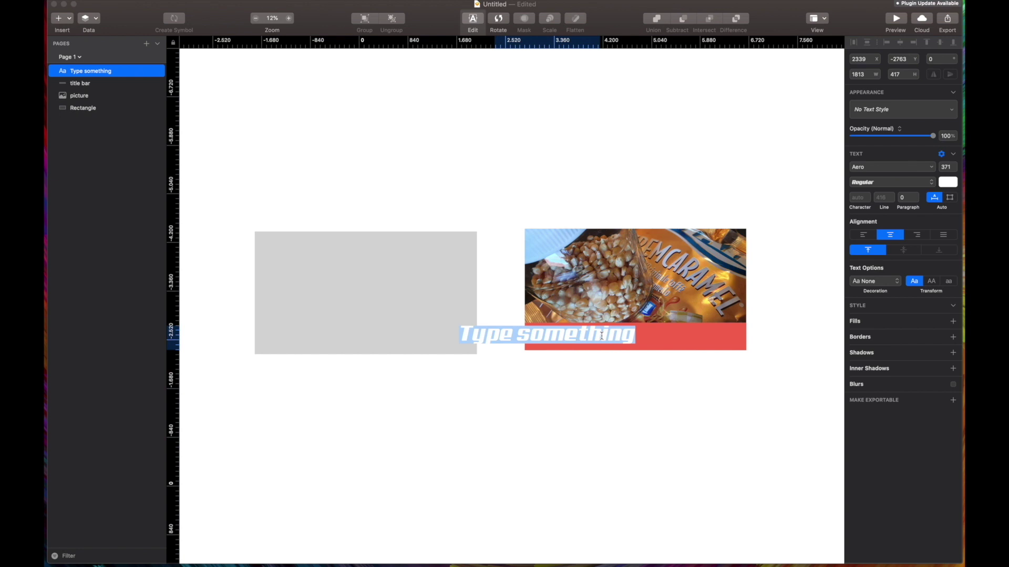
Replace the placeholder text with "popcorn" and centre it on the red title bar
type("pop")
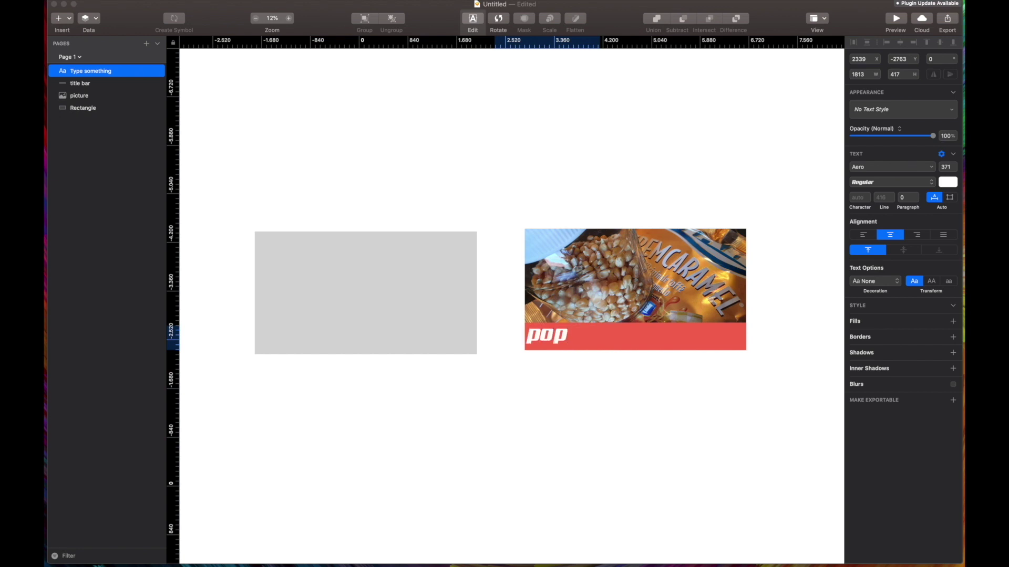
type("corn")
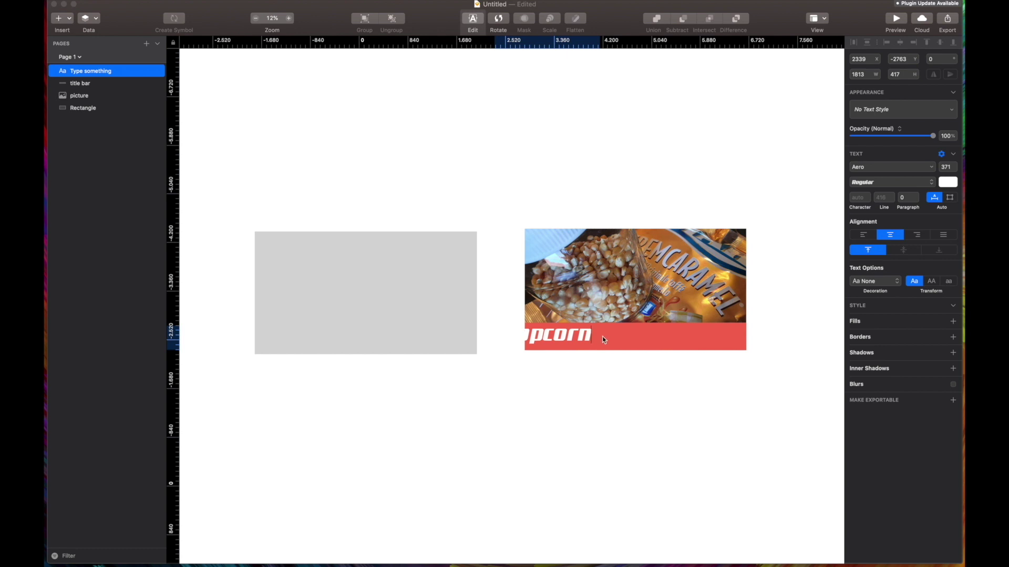
left_click_drag(548, 335, 636, 339)
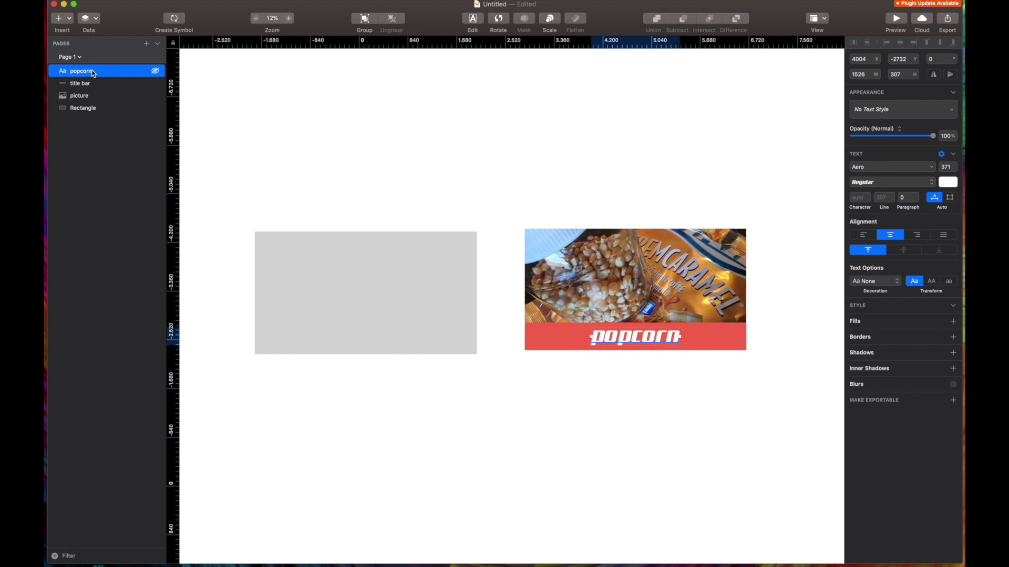
Move the popcorn text, the title bar and the picture together toward the centre of the canvas
key("super+z")
key("super+z")
key("super+z")
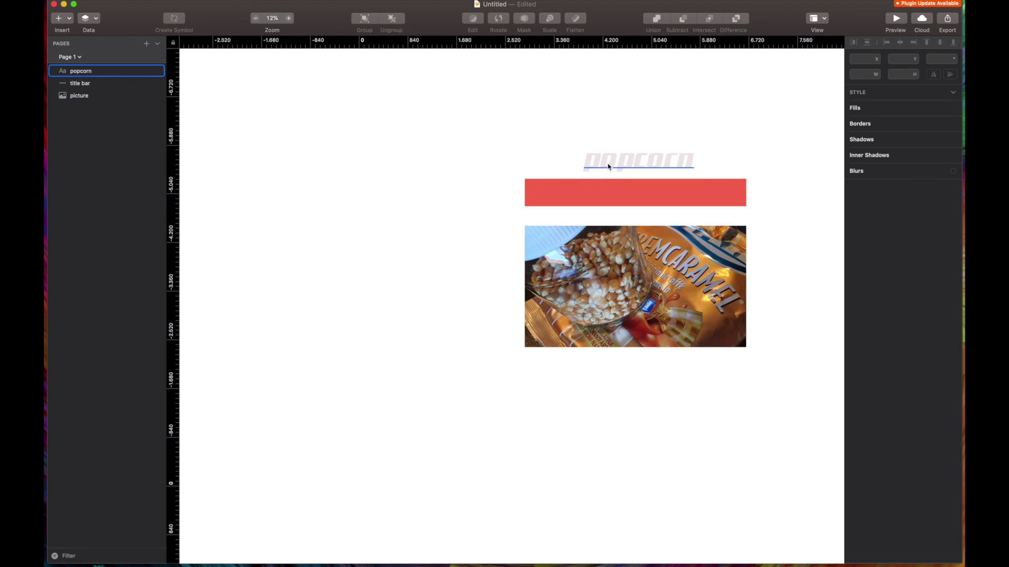
left_click_drag(430, 120, 809, 458)
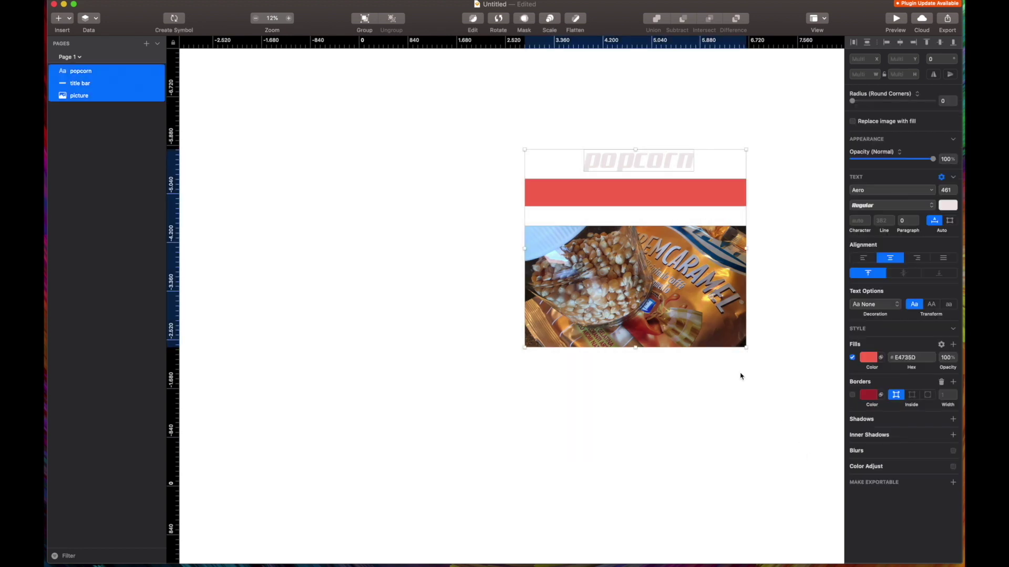
left_click_drag(668, 314, 569, 337)
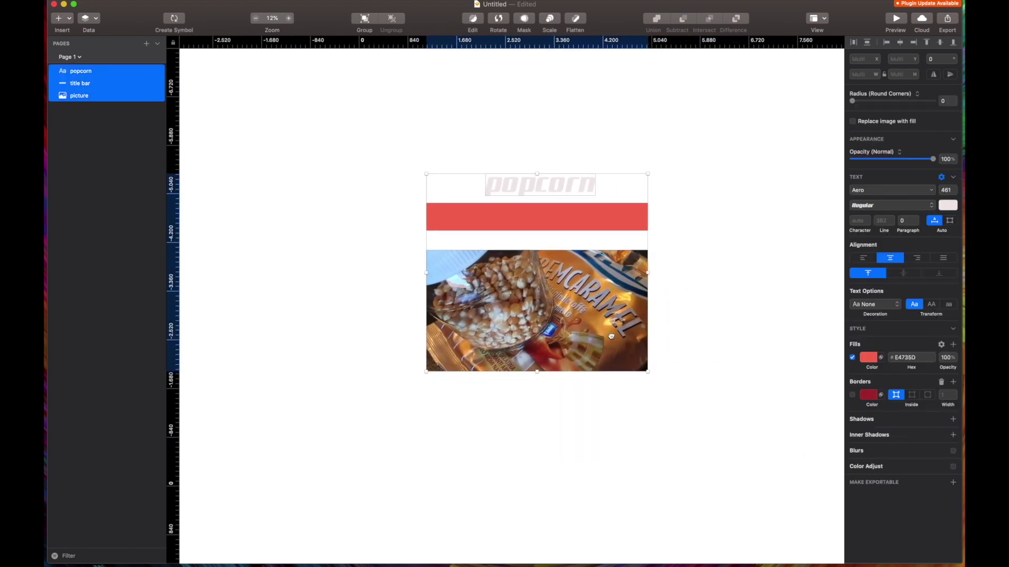
left_click(719, 425)
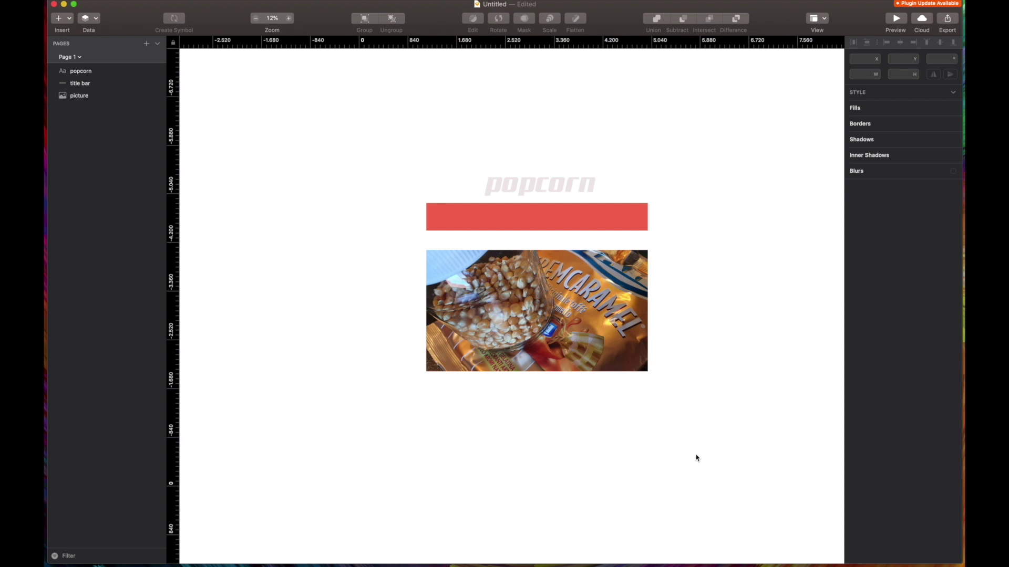
Group the popcorn text with the title bar and name the group "Group bar title"
scroll(649, 443, "up", 5)
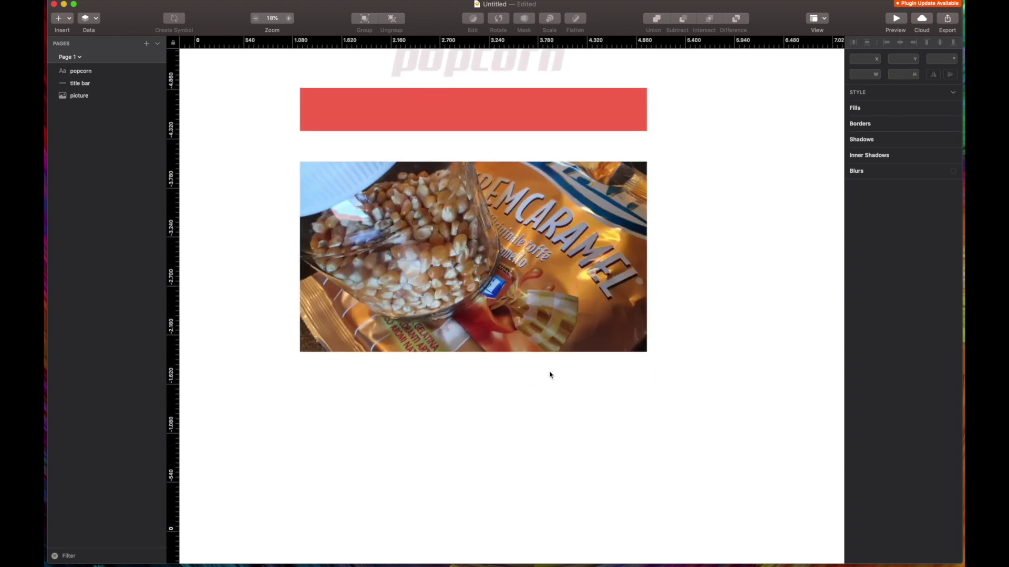
scroll(550, 375, "up", 4)
scroll(550, 375, "left", 3)
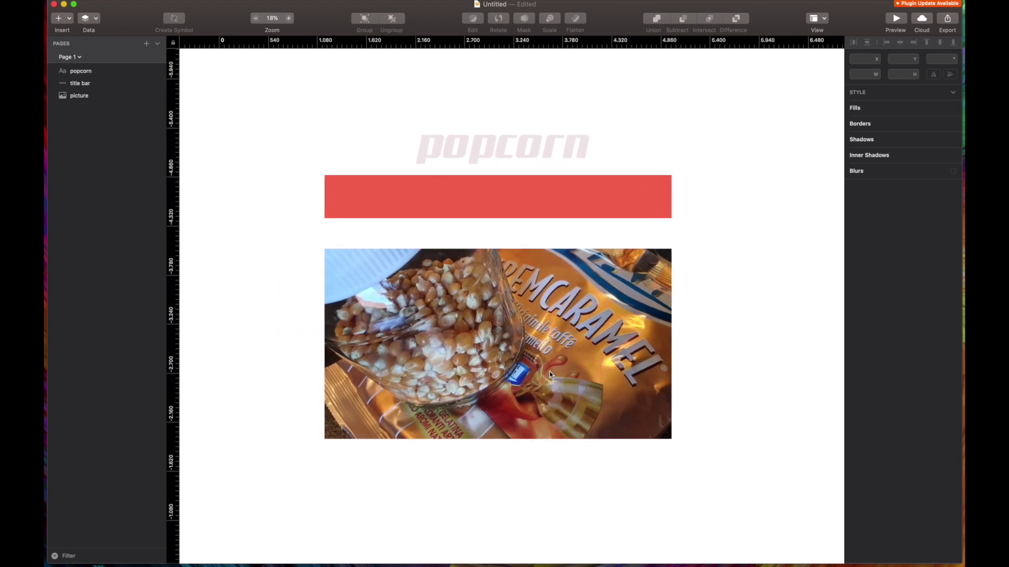
left_click(549, 374)
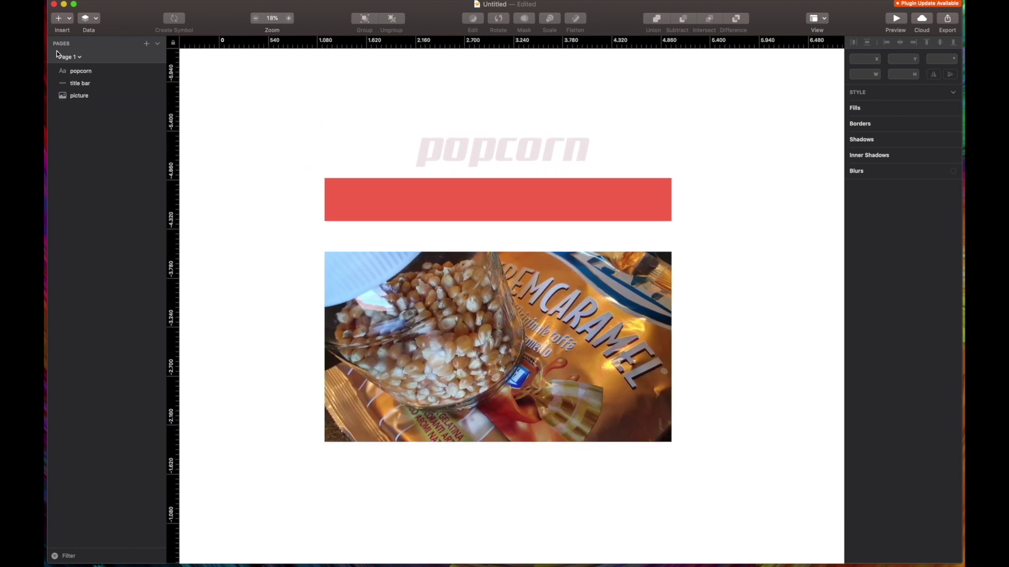
left_click(79, 83)
left_click(83, 70, "shift")
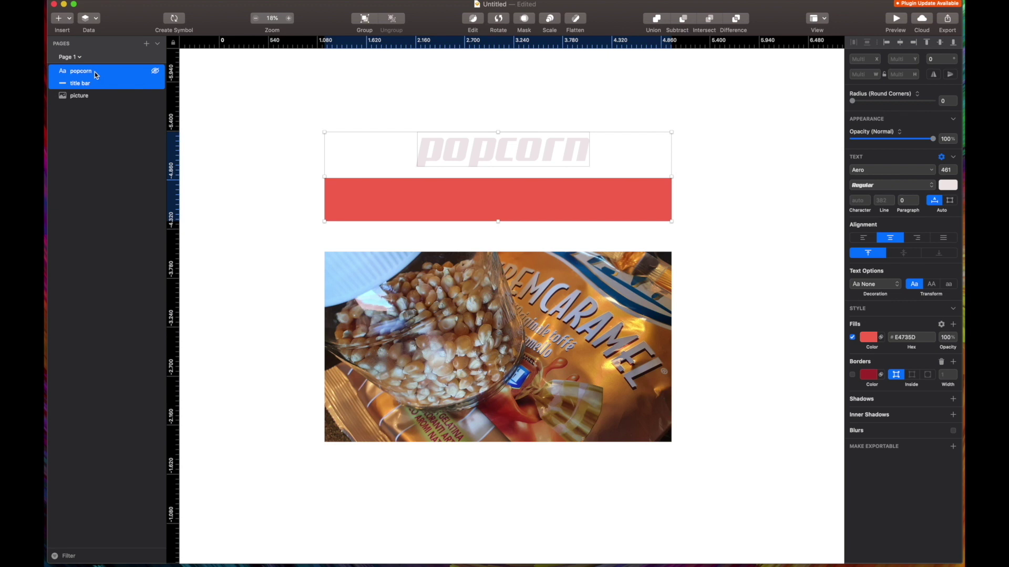
key("super+g")
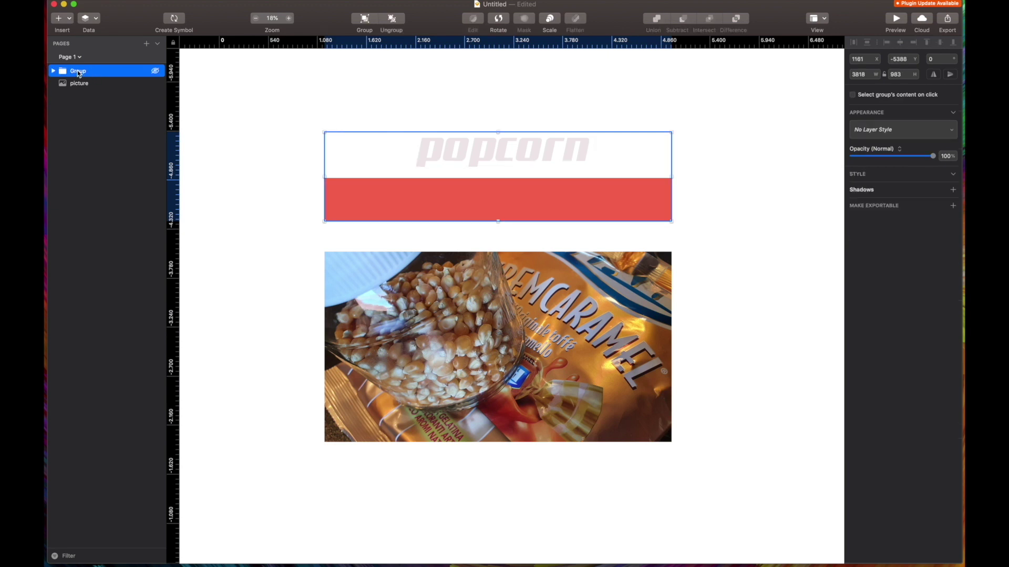
double_click(82, 73)
key("Right")
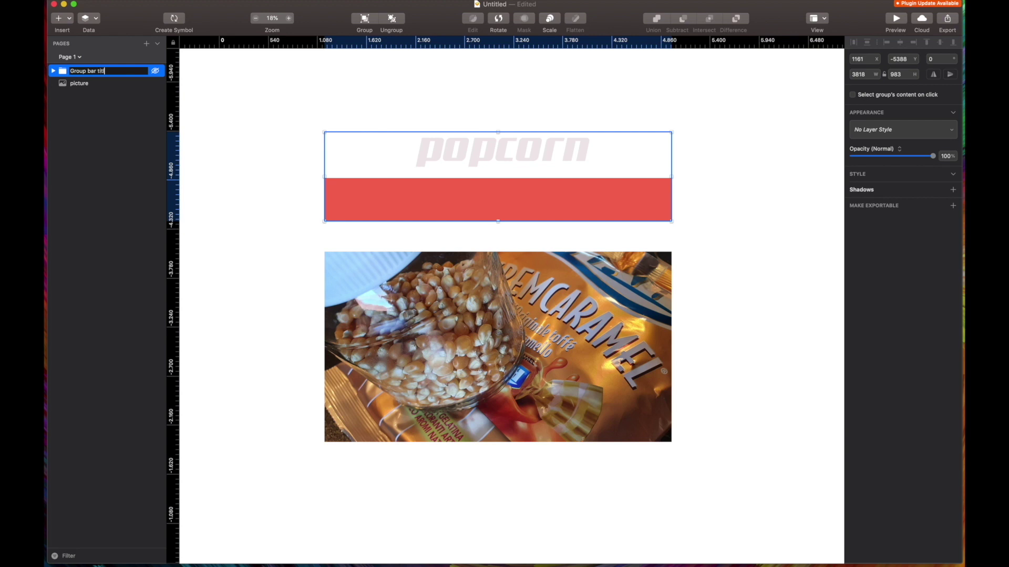
key("Return")
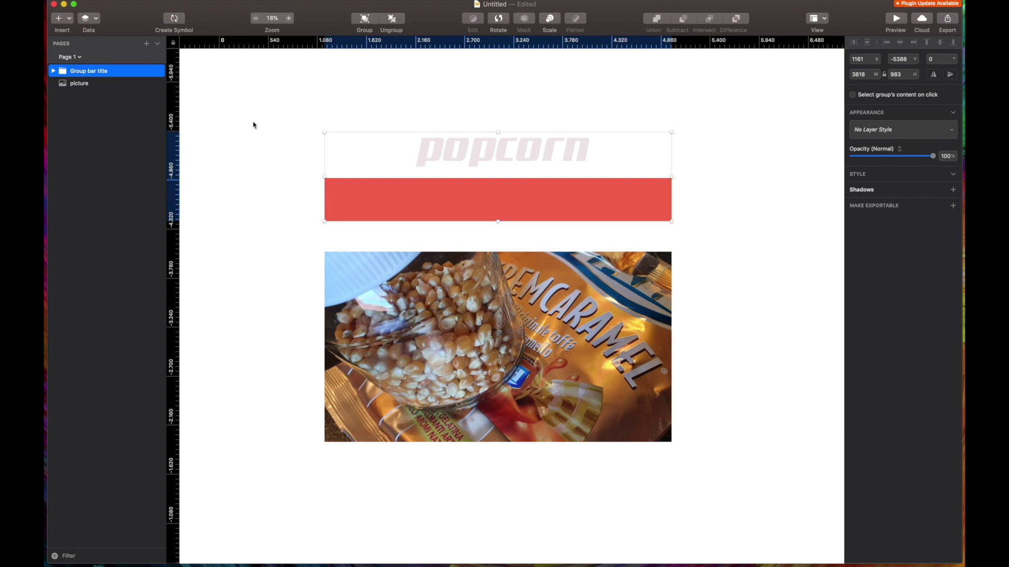
Within the "Group bar title" group, move the popcorn text down onto the middle of the red title bar
left_click(54, 71)
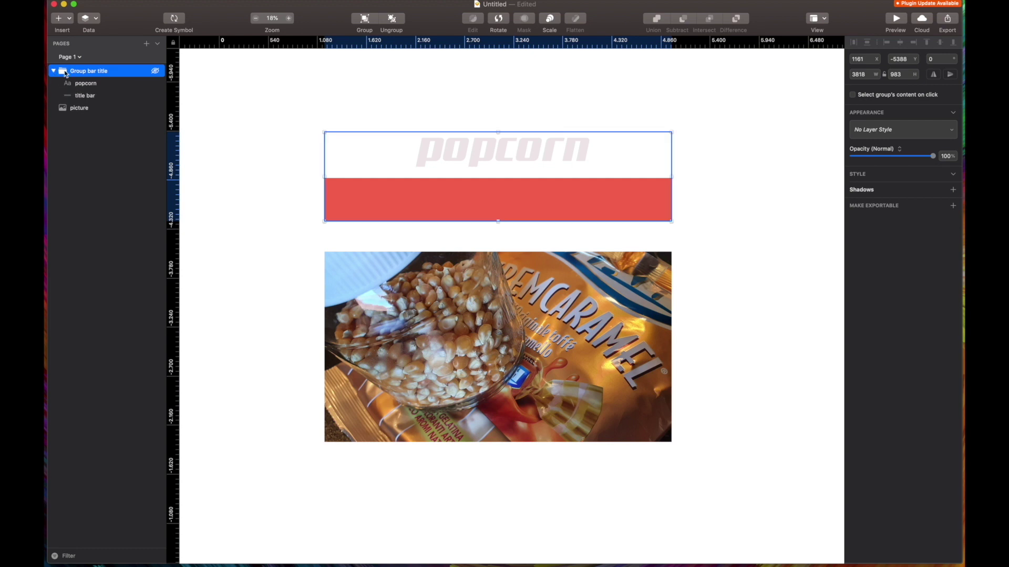
left_click(91, 97)
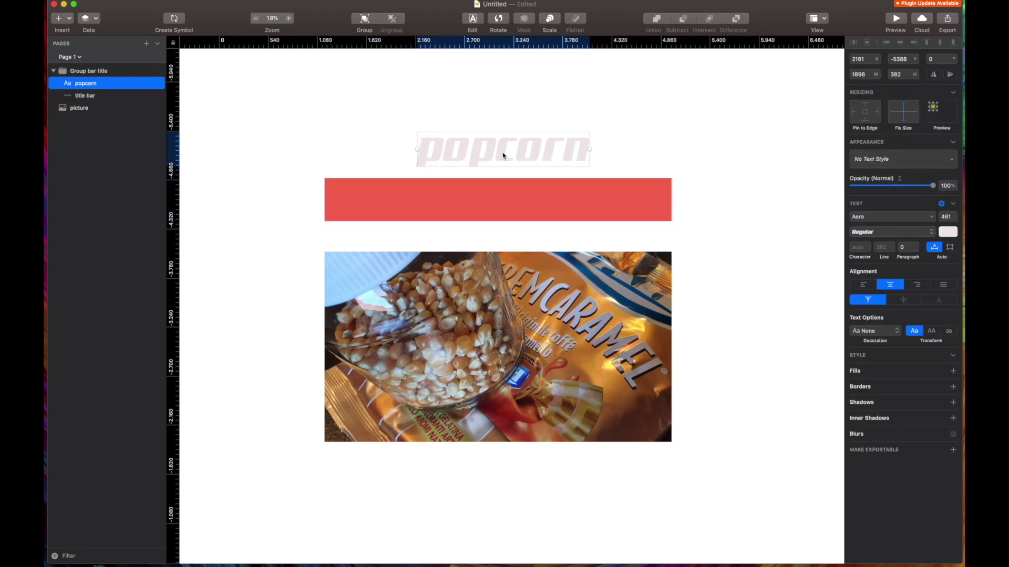
left_click_drag(503, 149, 498, 198)
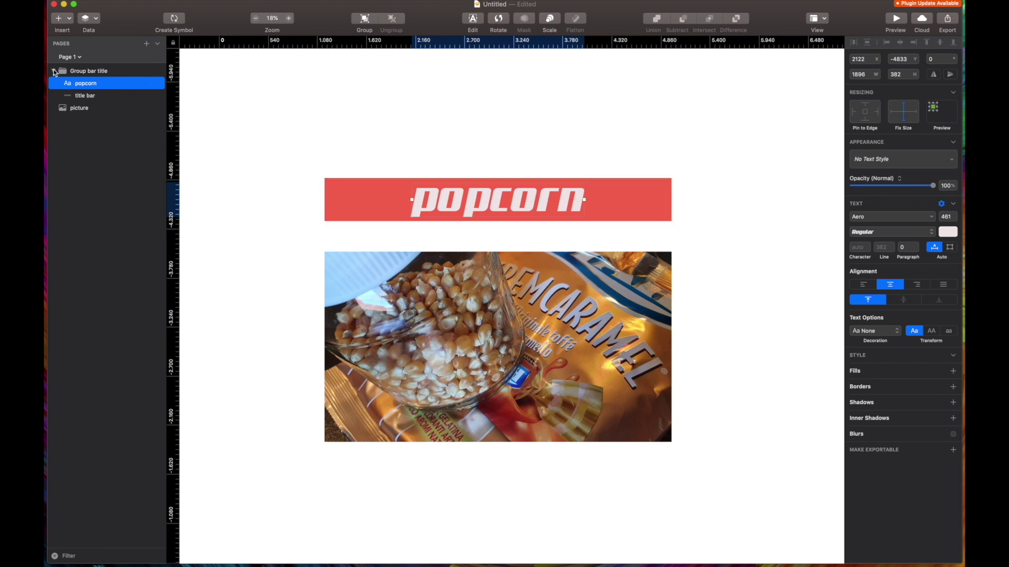
Move the whole "Group bar title" group down onto the picture, flush with its lower edge
left_click(54, 71)
left_click(76, 71)
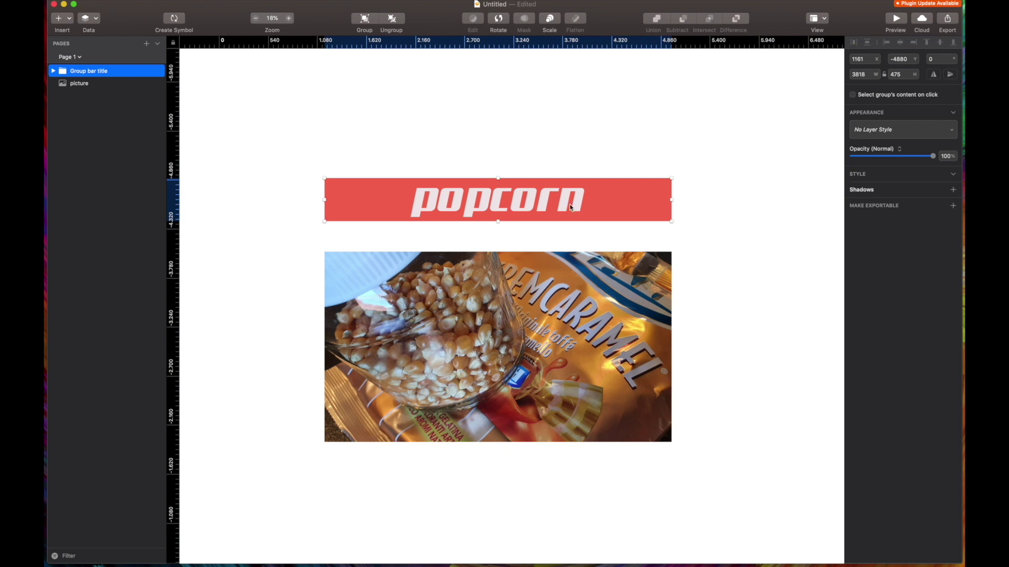
left_click_drag(590, 212, 593, 423)
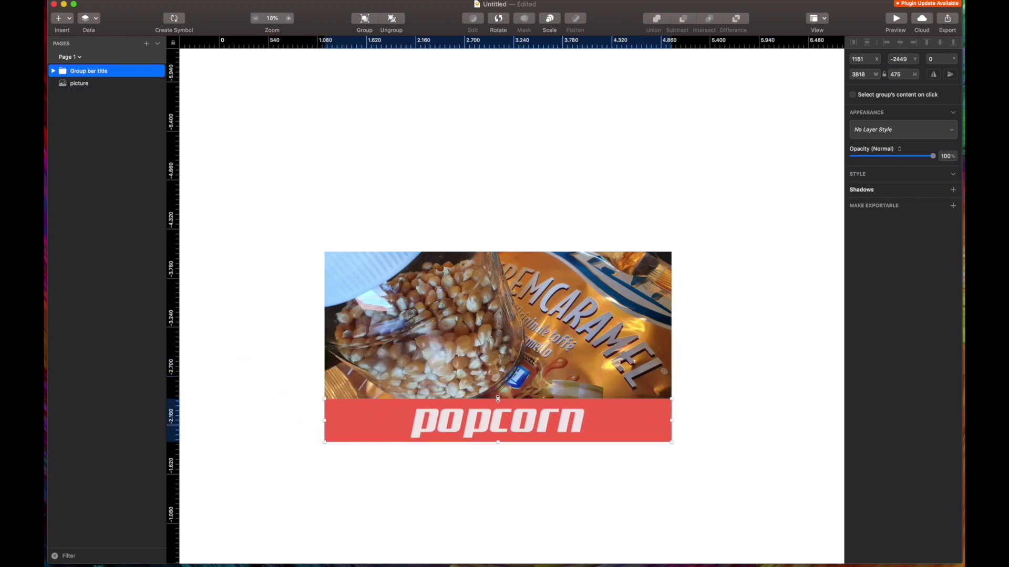
Group the picture together with the "Group bar title" group
left_click(79, 84)
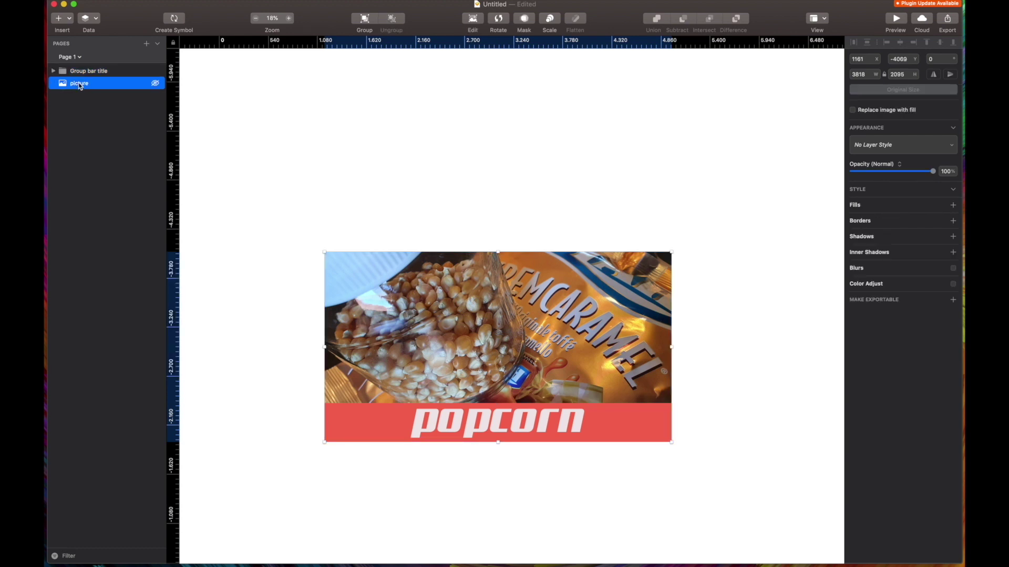
left_click(81, 74, "shift")
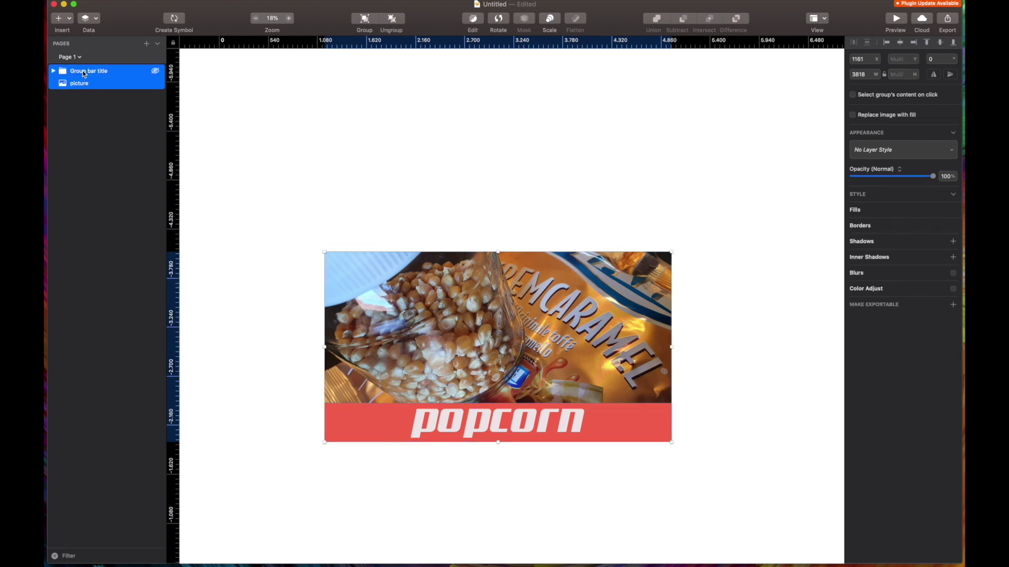
key("super+g")
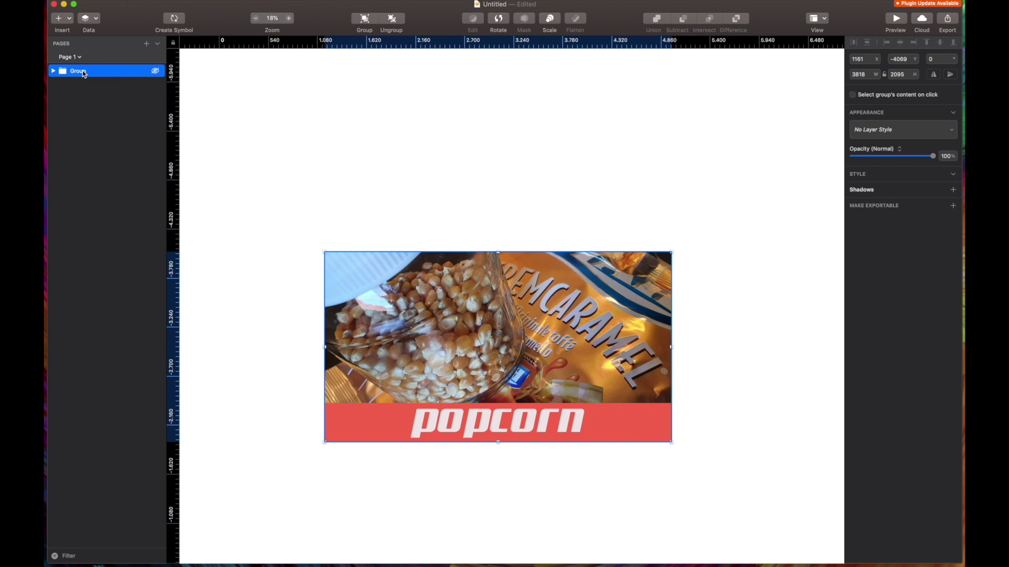
Rename the new outer group as "popcornThumbNail" and move it higher on the canvas
double_click(84, 74)
key("BackSpace")
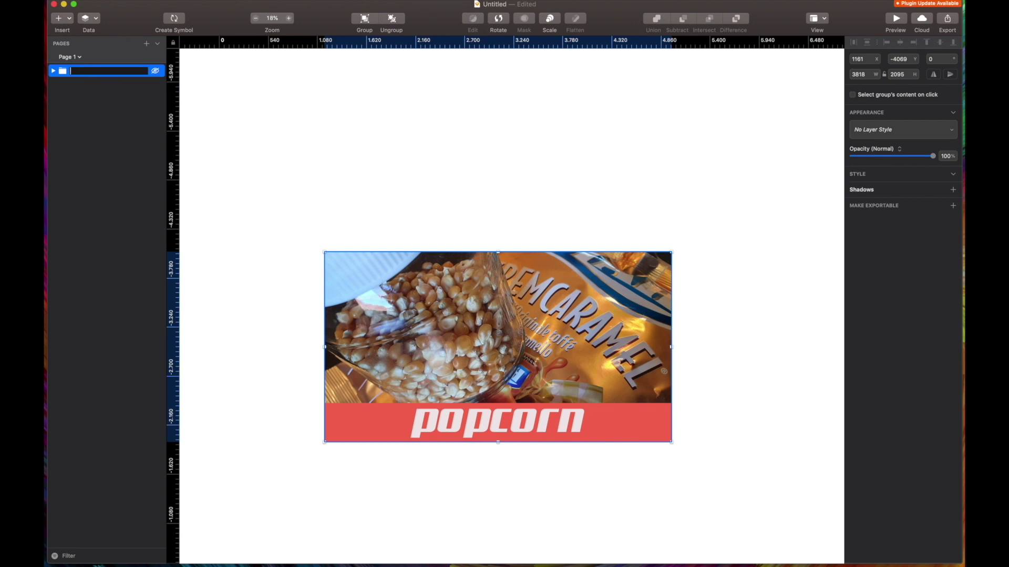
type("popcornThumbNail")
key("Return")
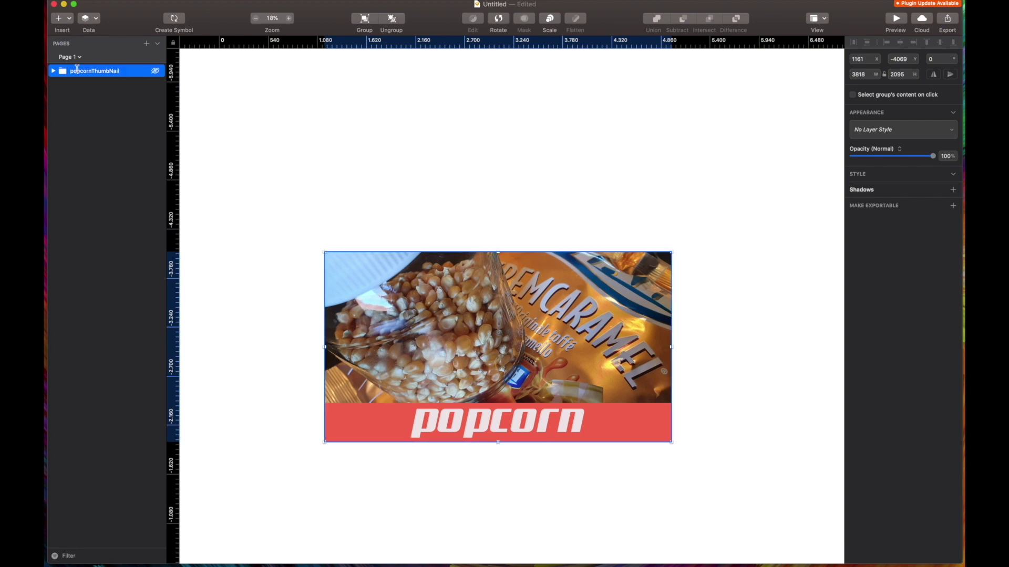
left_click_drag(478, 335, 502, 271)
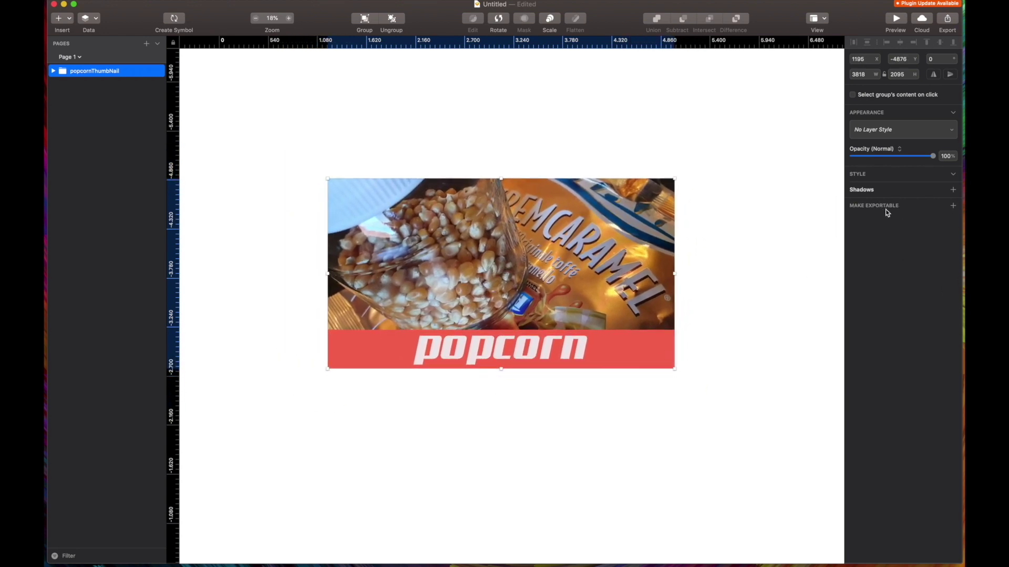
Make the popcornThumbNail group exportable at 1x in JPG format with the suffix "pop"
left_click(954, 206)
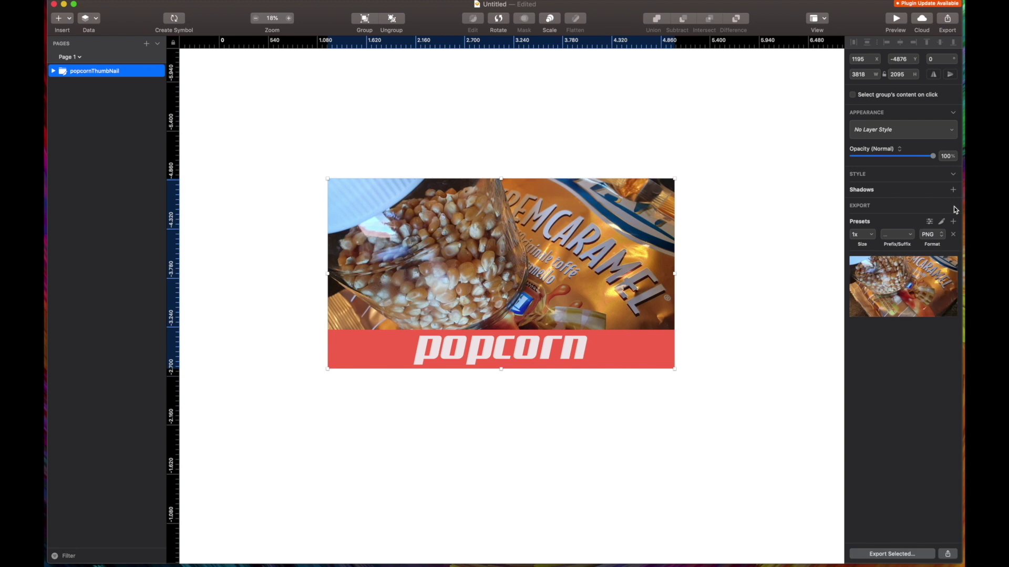
left_click(942, 237)
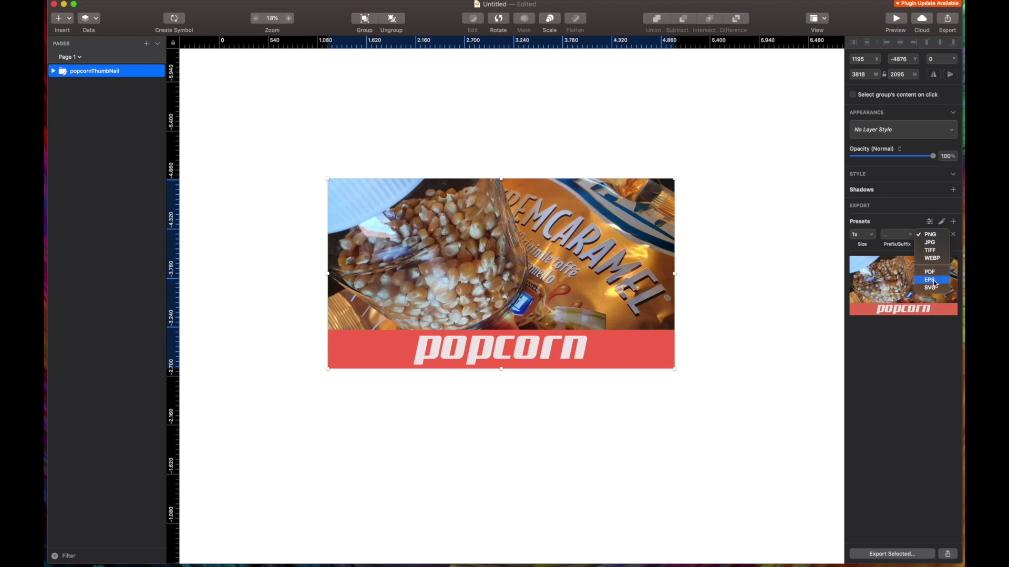
left_click(930, 242)
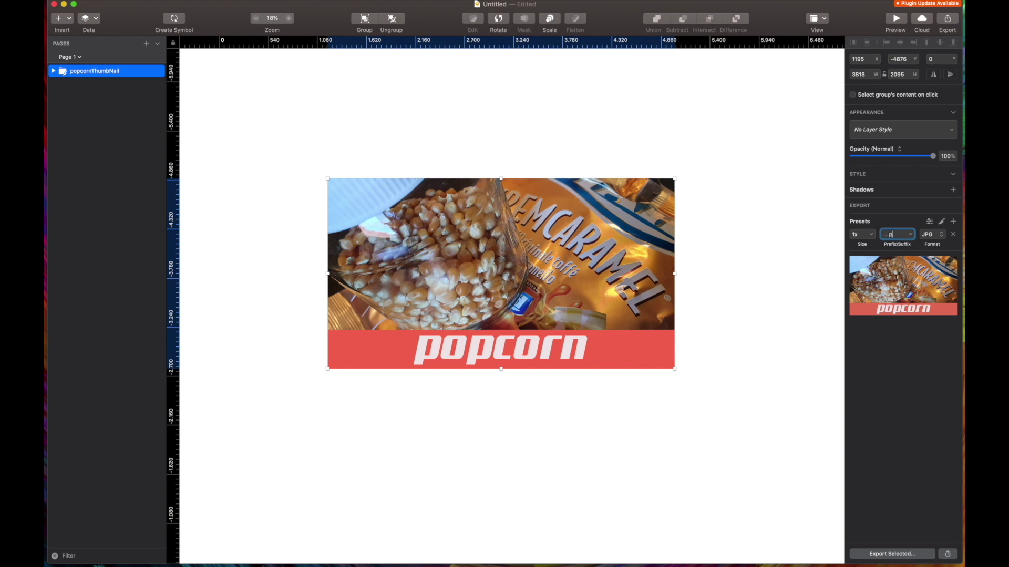
type("pop")
Export the group to the Desktop under the file name "popcornThumbNail", removing "pop" from the end of the name
left_click(895, 554)
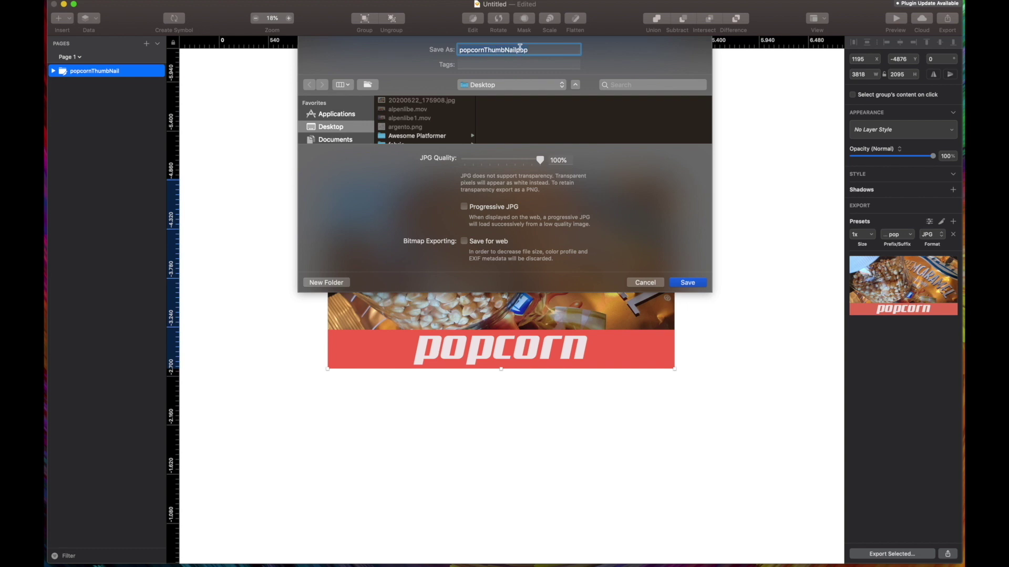
left_click(549, 51)
key("BackSpace")
key("BackSpace")
key("BackSpace")
left_click(694, 284)
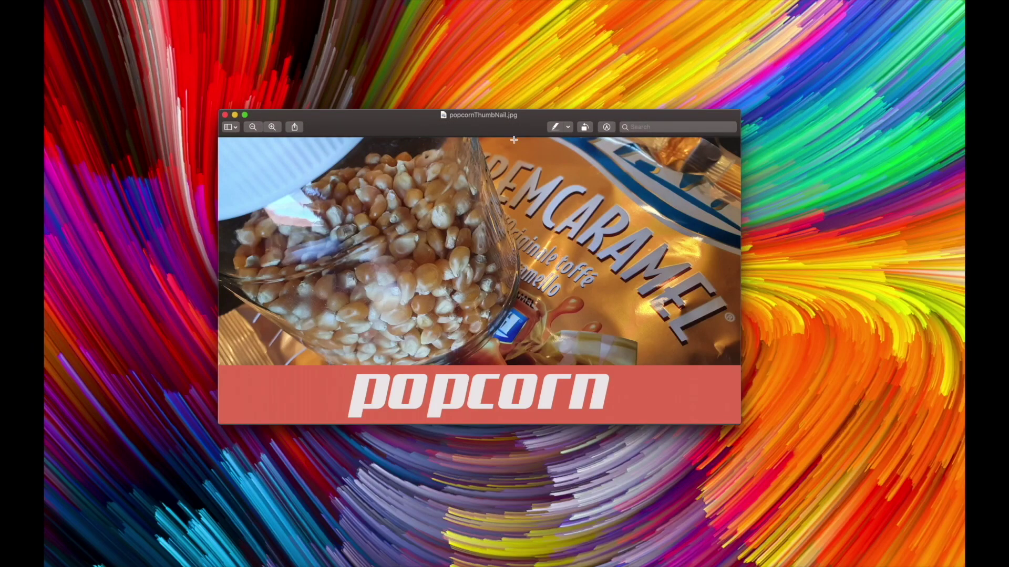
left_click_drag(471, 126, 445, 128)
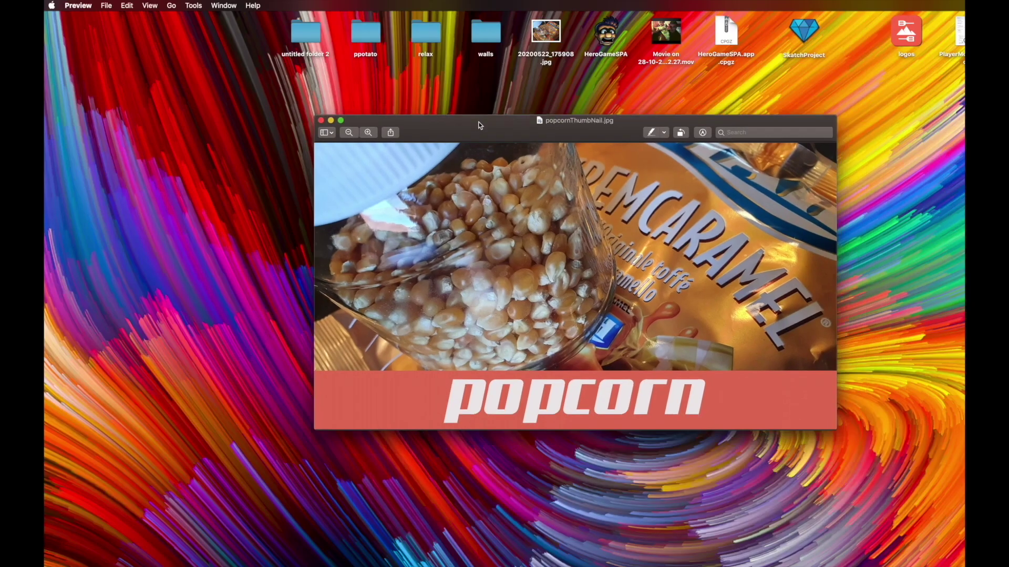
Re-export popcornThumbNail to the Desktop as a JPEG with slightly higher quality, replacing the existing file, and close the image
left_click_drag(487, 130, 455, 30)
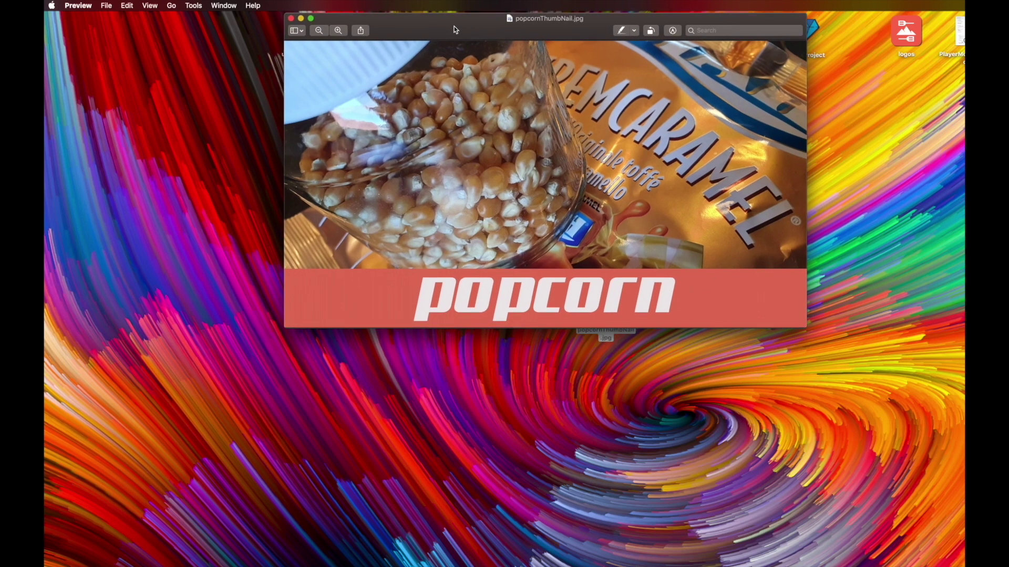
left_click_drag(805, 327, 914, 379)
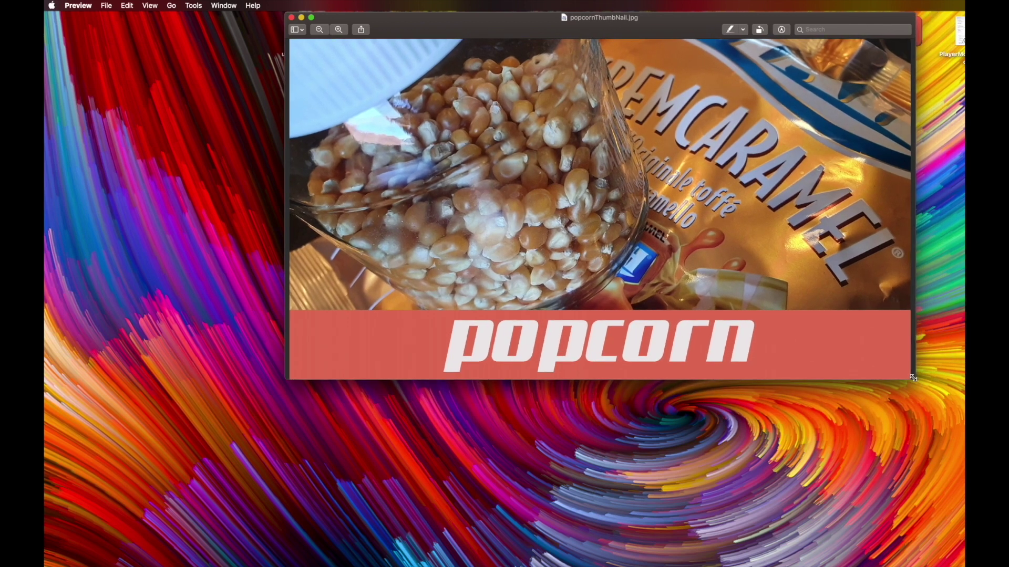
left_click_drag(503, 30, 497, 30)
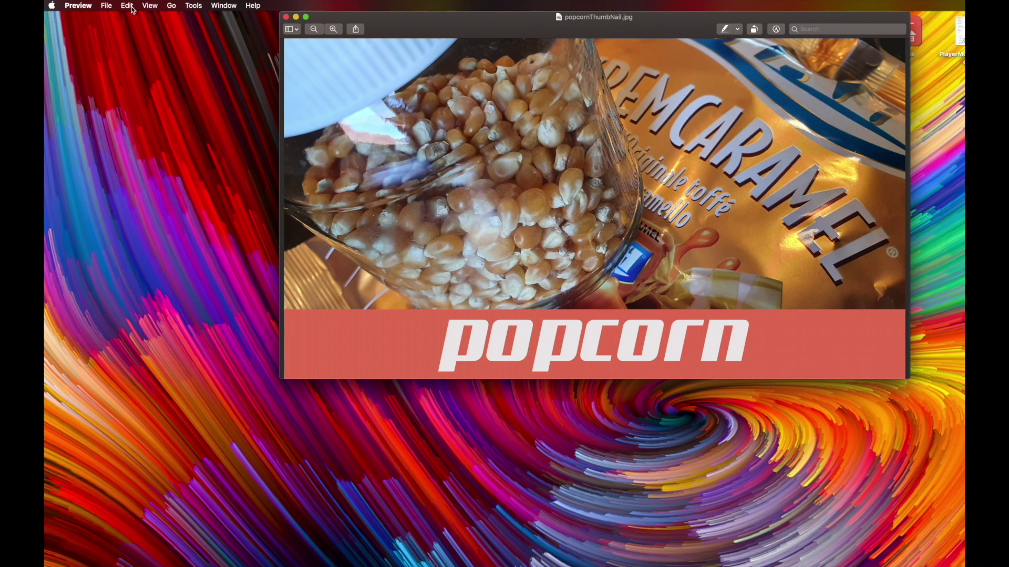
left_click(108, 7)
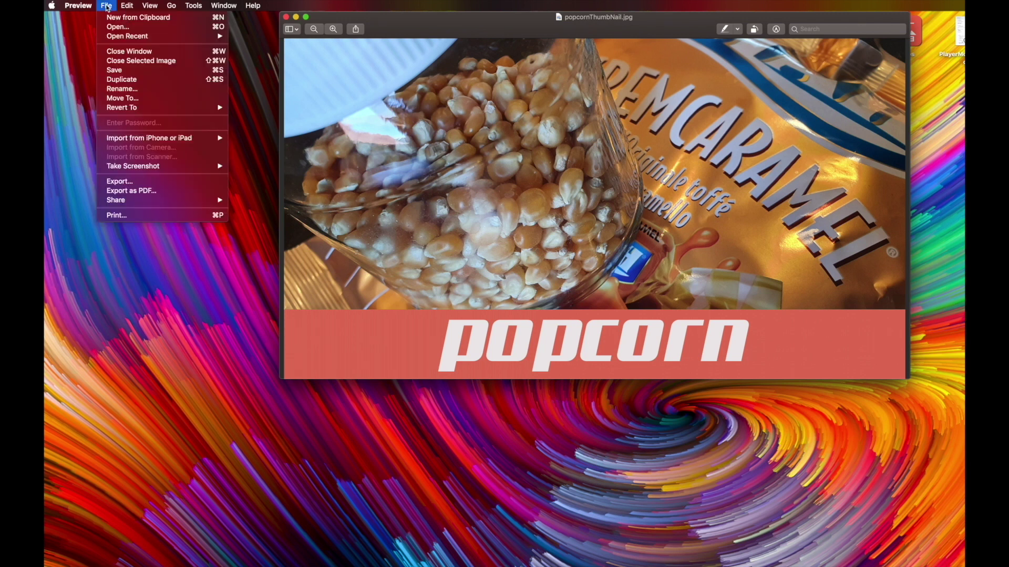
left_click(116, 185)
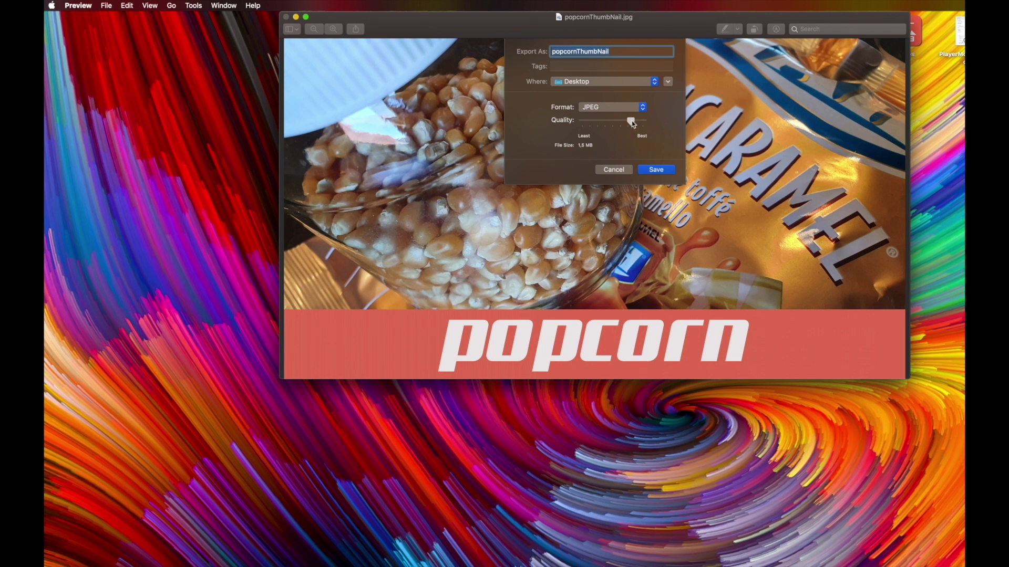
left_click_drag(630, 121, 637, 120)
left_click(656, 170)
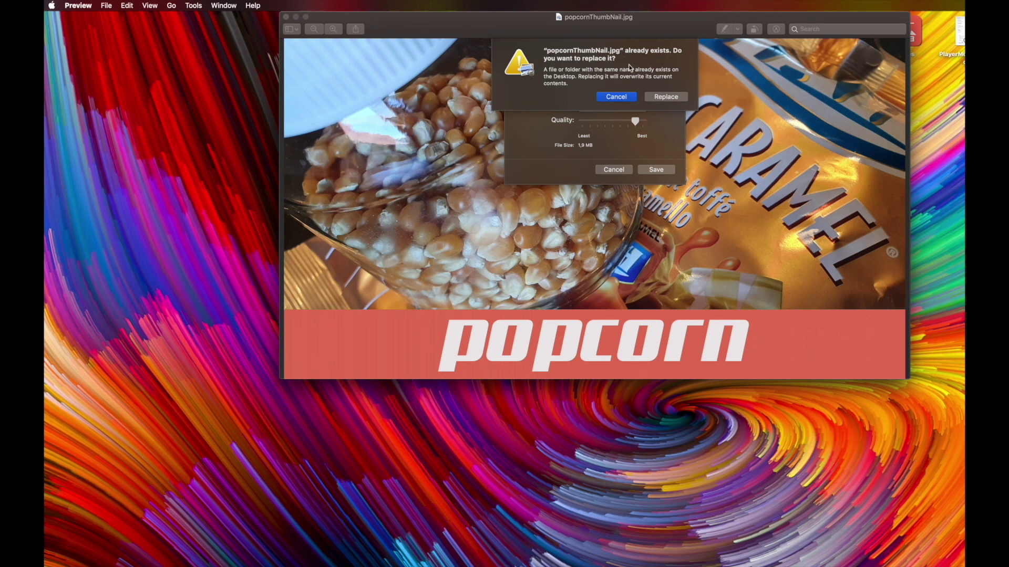
left_click(660, 98)
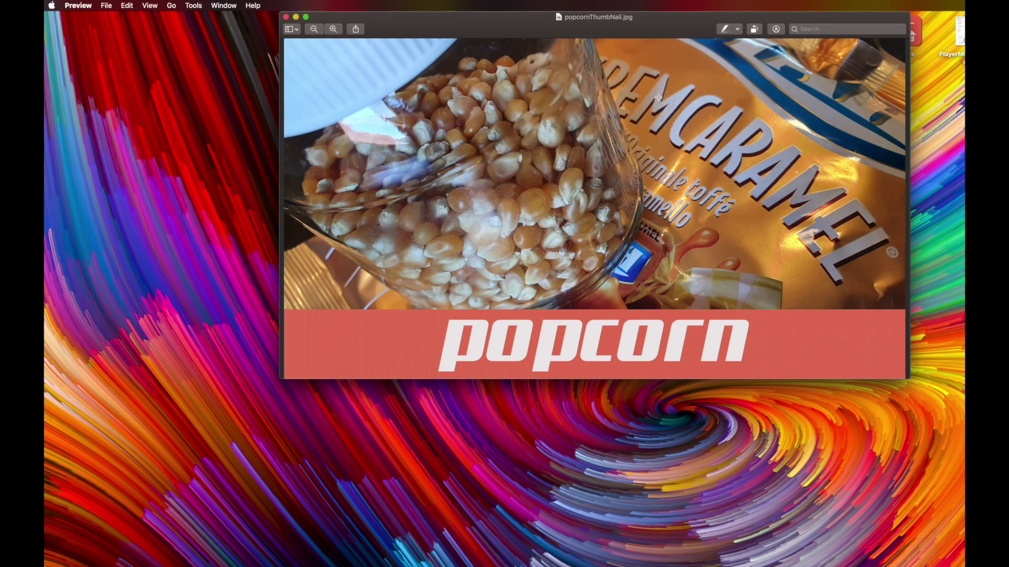
left_click(286, 18)
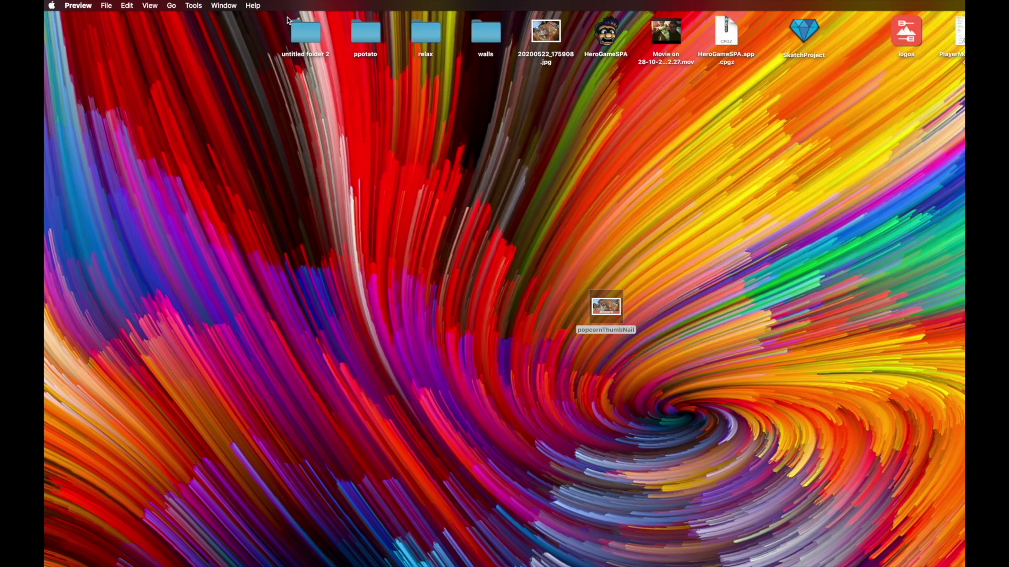
Open popcornThumbNail from the Desktop and enlarge its preview window to examine the exported thumbnail
left_click(611, 309)
double_click(611, 309)
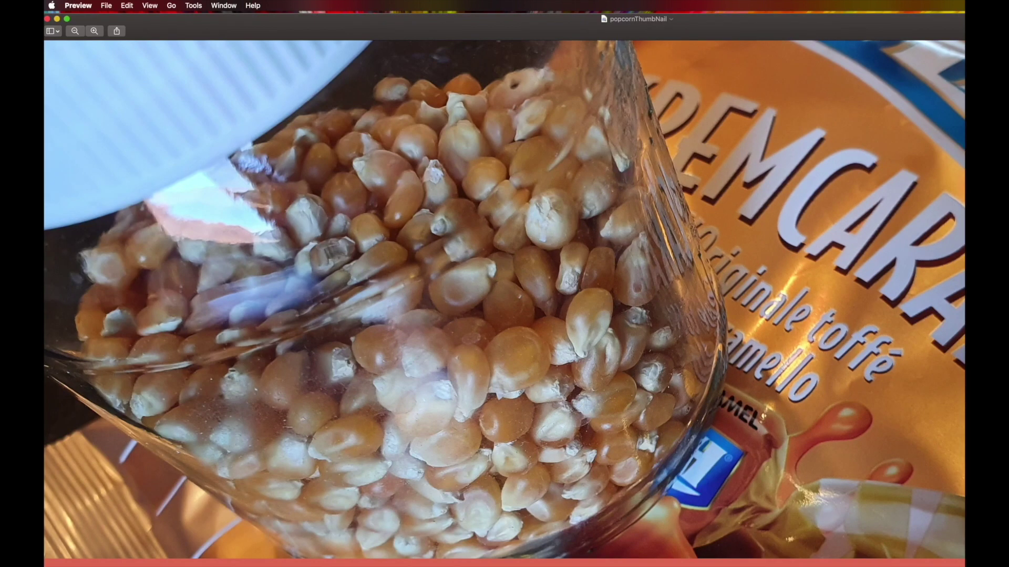
key("super+0")
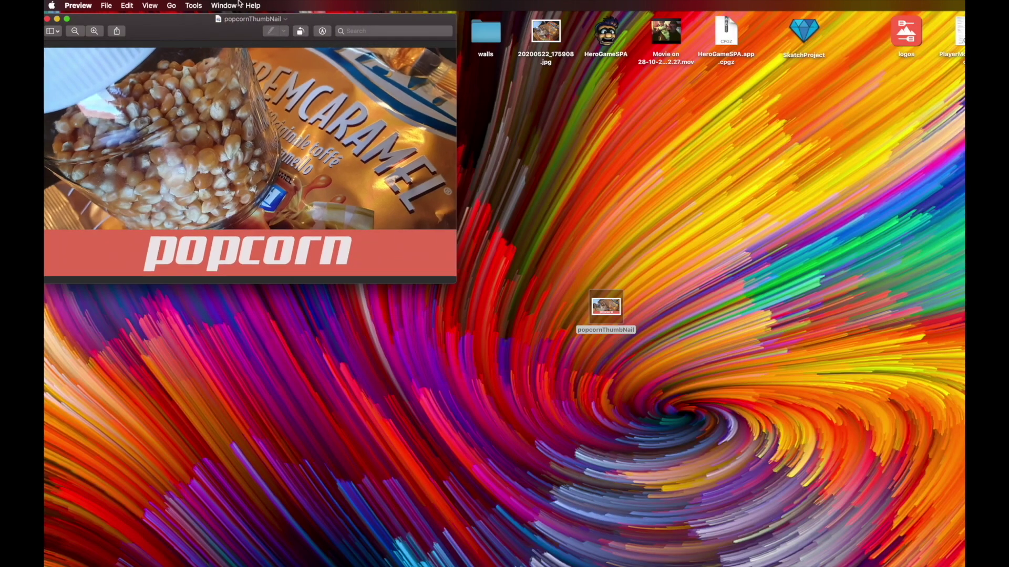
left_click_drag(238, 23, 458, 17)
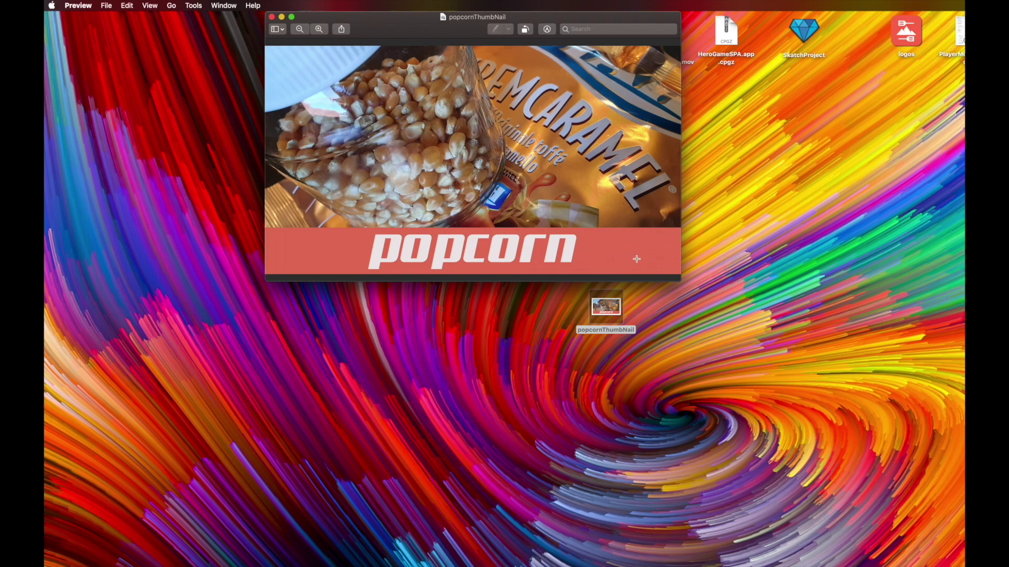
left_click_drag(680, 281, 937, 473)
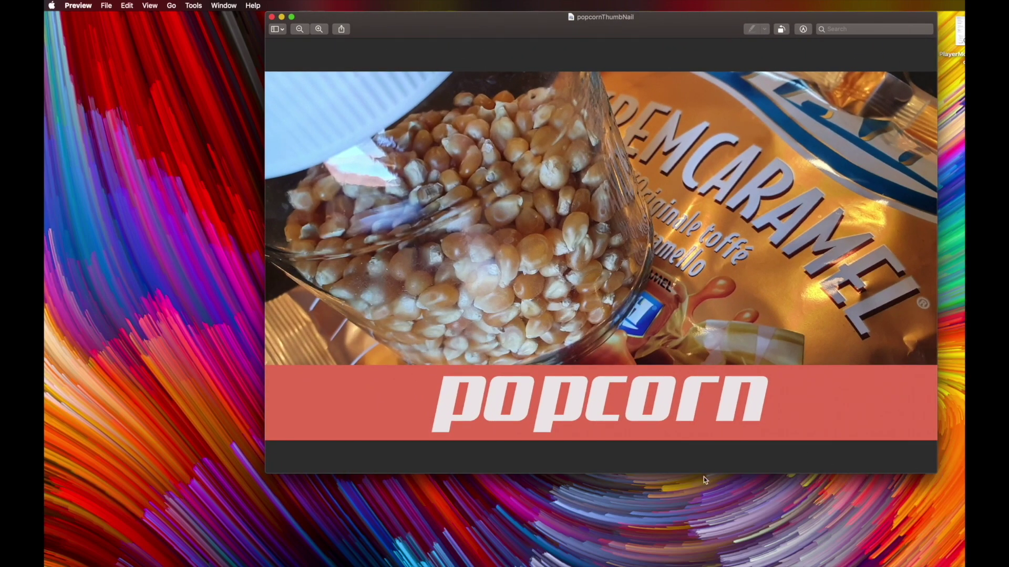
left_click_drag(704, 476, 704, 407)
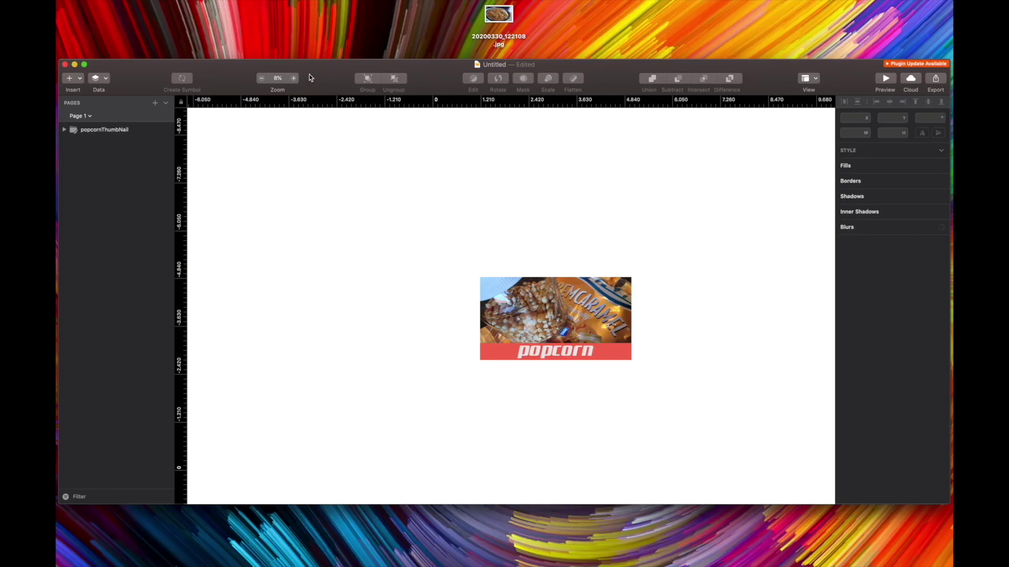
Switch to Sketch and add the Desktop picture 20200330_122108.jpg to the canvas above and left of the popcorn thumbnail
mouse_move(502, 27)
left_mouse_down()
mouse_move(552, 22)
mouse_move(411, 209)
mouse_move(383, 201)
left_mouse_up()
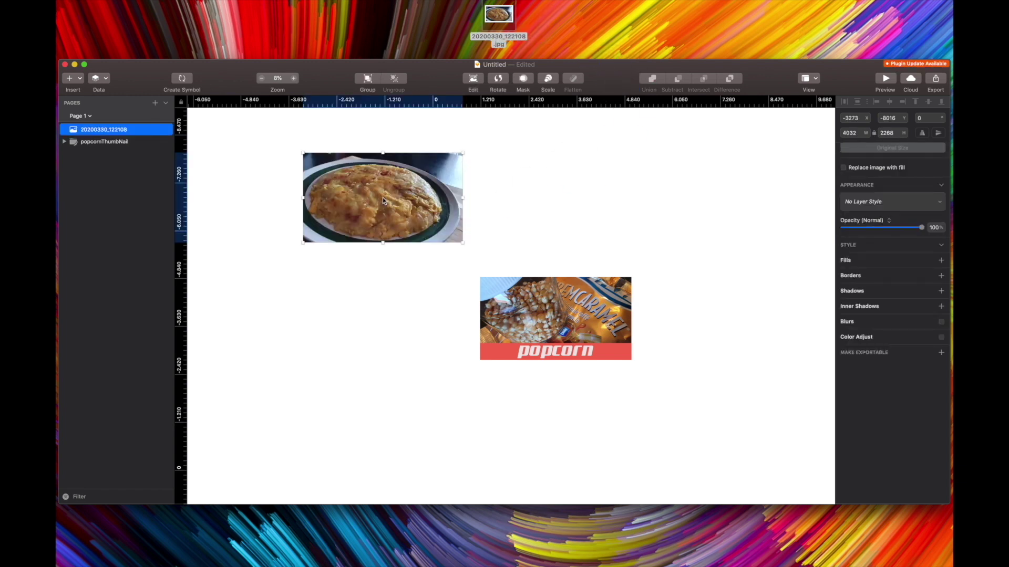
Hide and show the 20200330_122108 picture and the popcornThumbNail group in turn
left_click(163, 130)
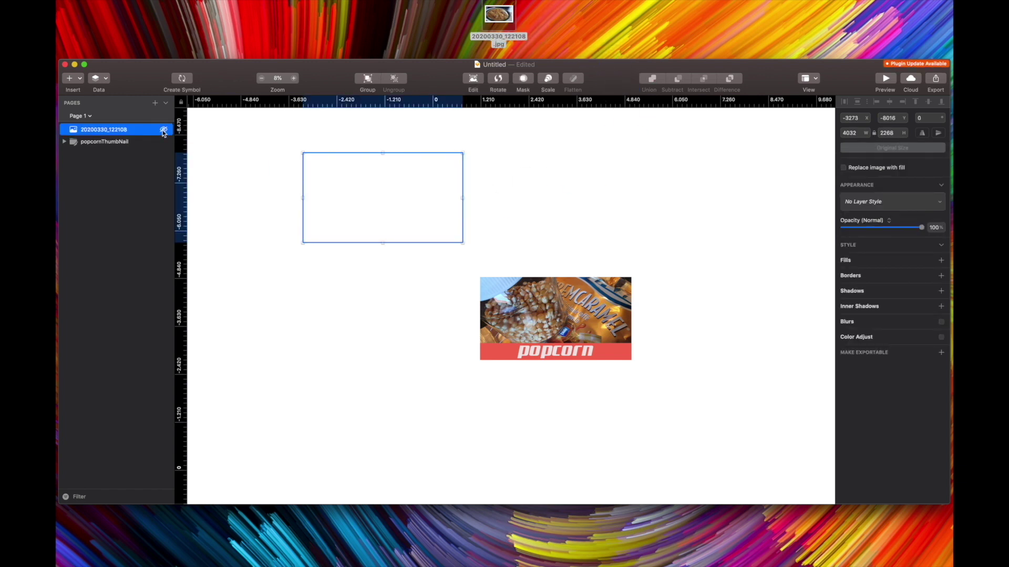
left_click(163, 130)
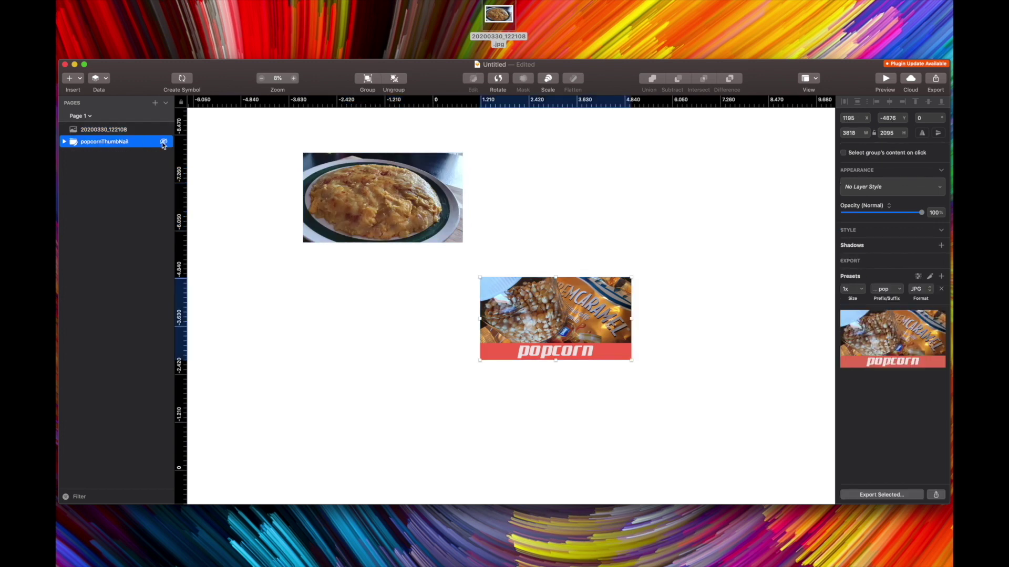
left_click(164, 141)
left_click(163, 142)
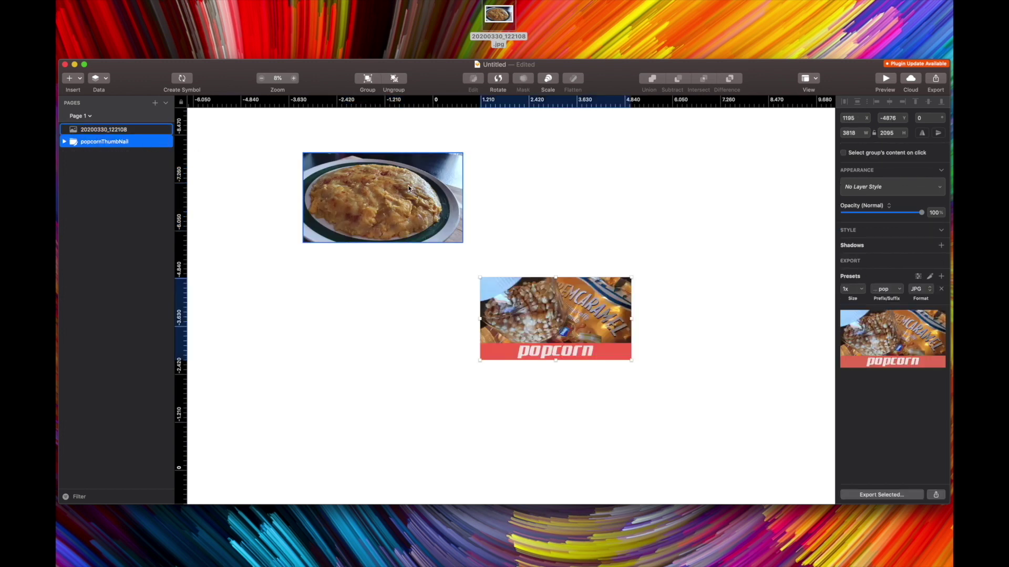
Move the new picture so it overlaps the popcorn thumbnail's upper-left corner and rename its layer as "potato cake"
left_click_drag(407, 187, 461, 272)
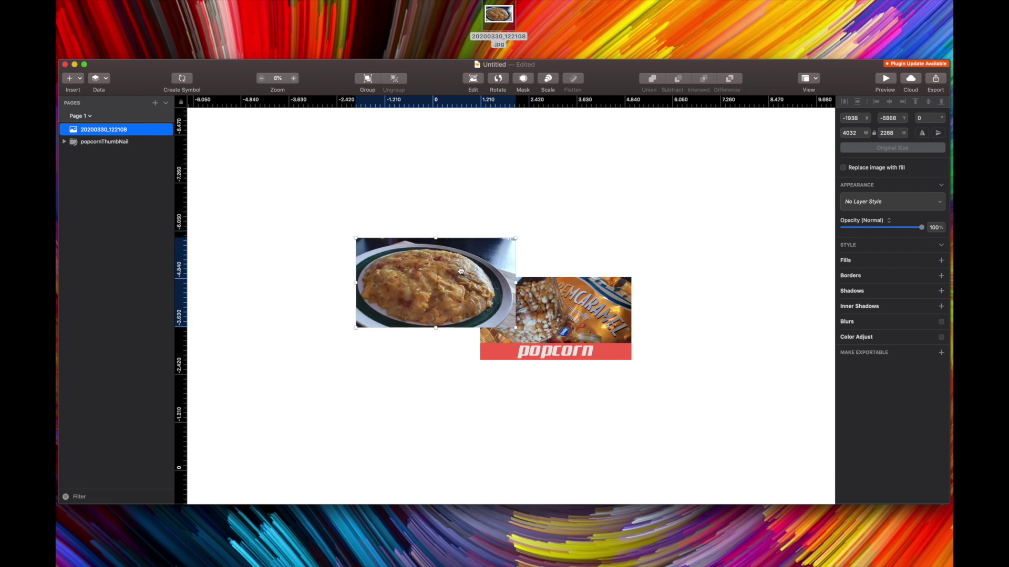
double_click(100, 132)
key("BackSpace")
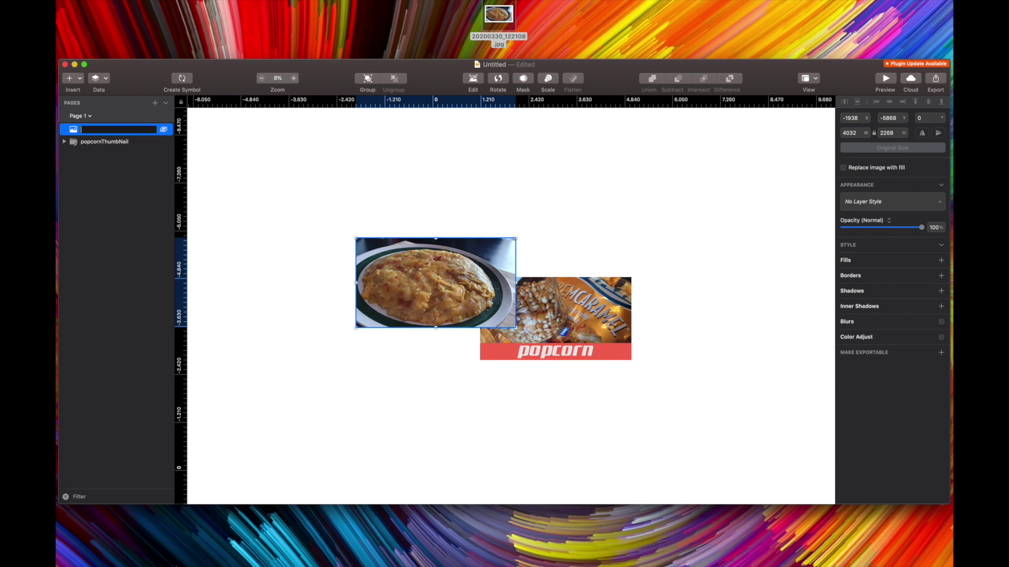
type("potato cake")
key("Return")
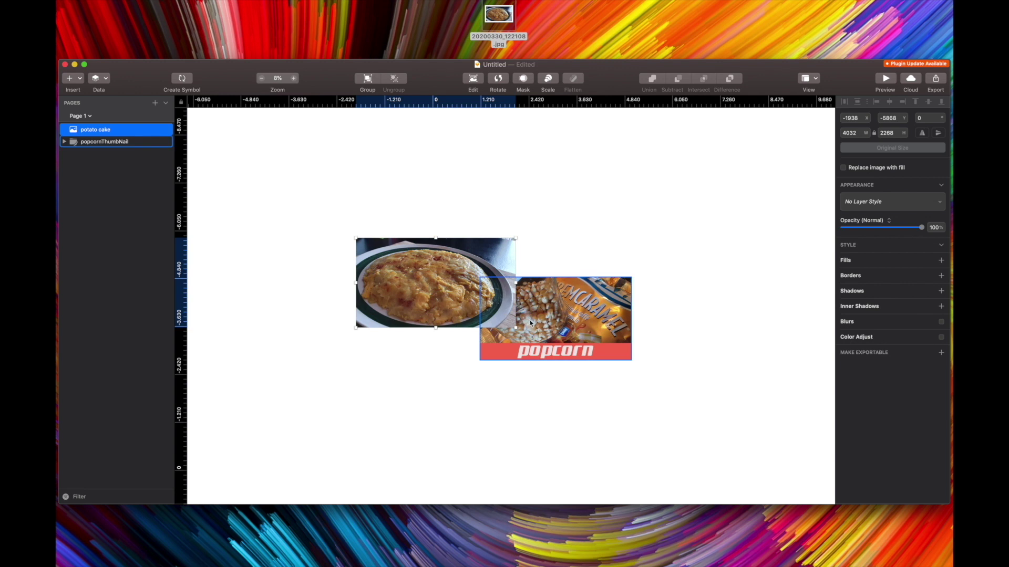
Resize the potato cake picture to 3818 by 2095 to match the popcorn thumbnail and place it directly left of it
left_click_drag(420, 294, 479, 324)
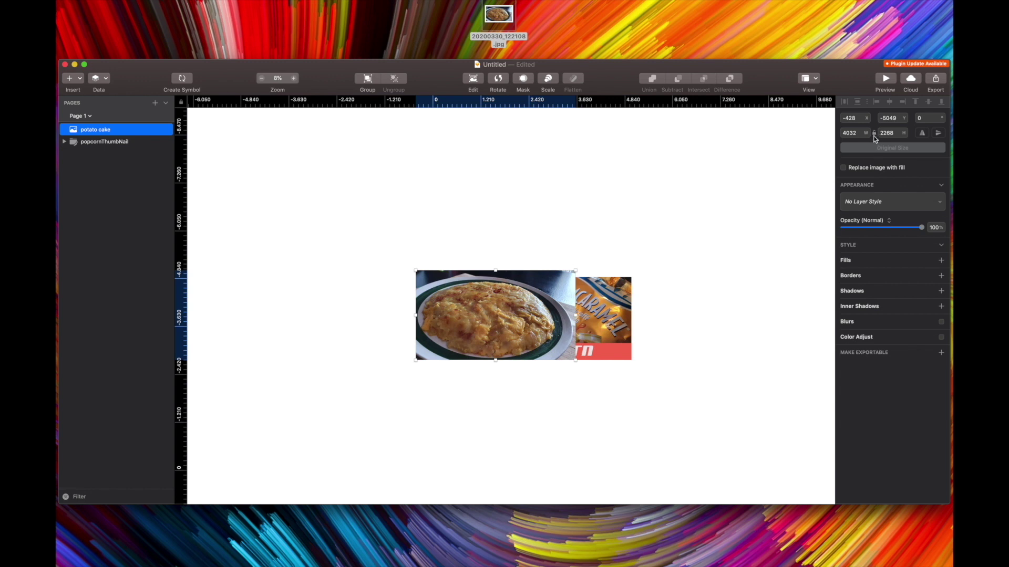
left_click_drag(532, 311, 593, 308)
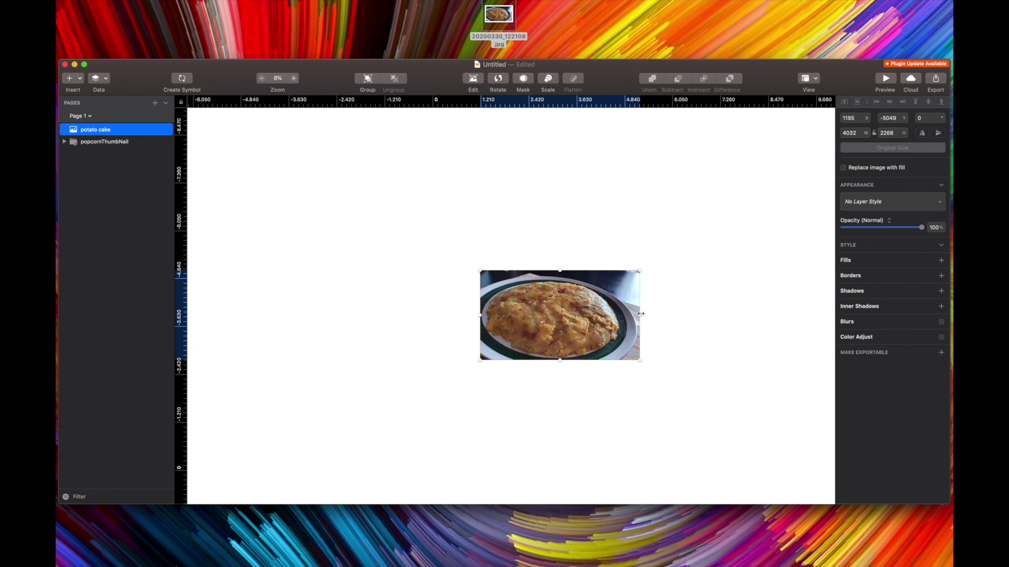
left_click_drag(640, 314, 631, 315)
left_click_drag(556, 270, 440, 303)
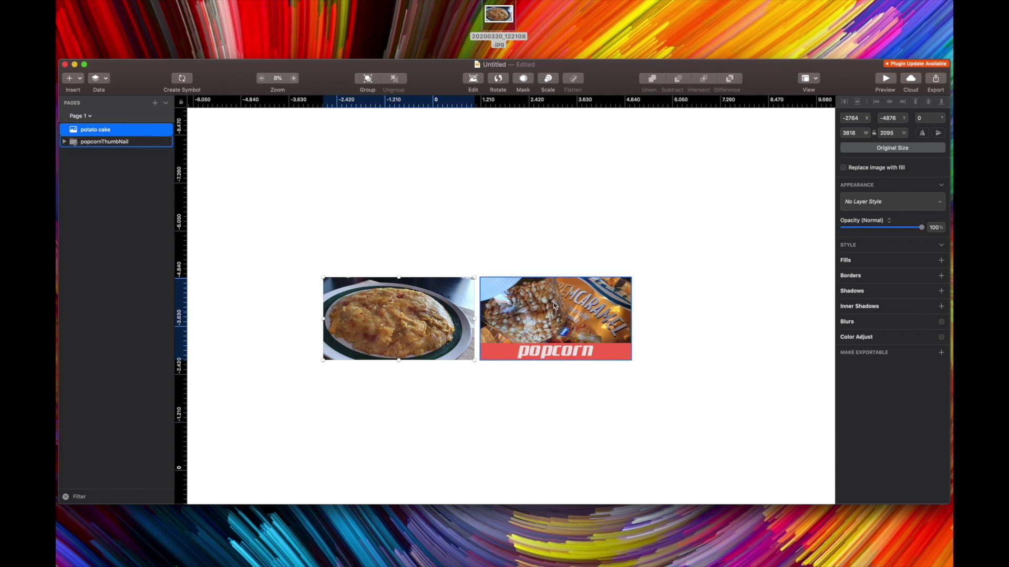
Duplicate the "Group bar title" group and move the copy out of popcornThumbNail to the end of the layer list
left_click(510, 351)
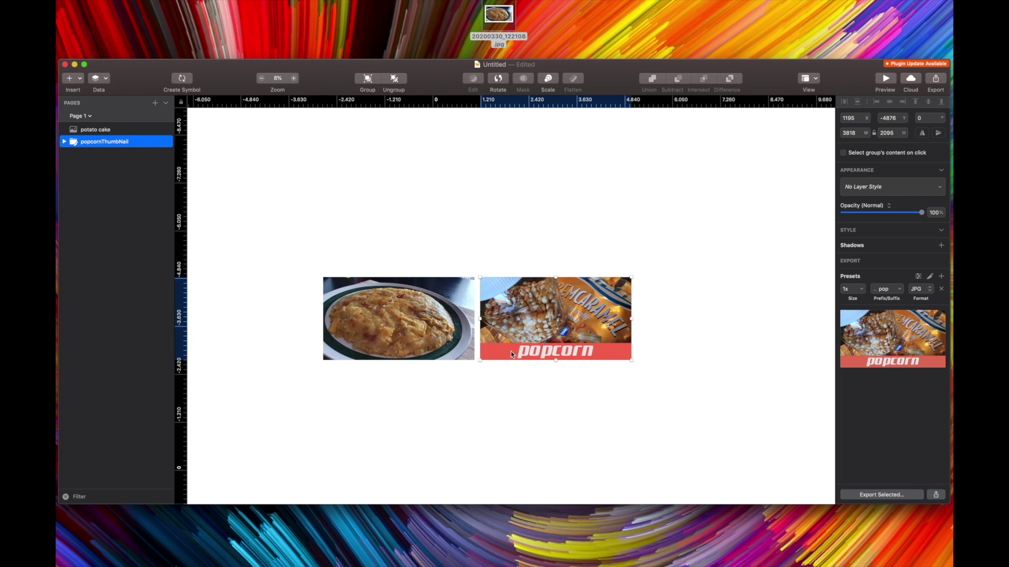
left_click(65, 143)
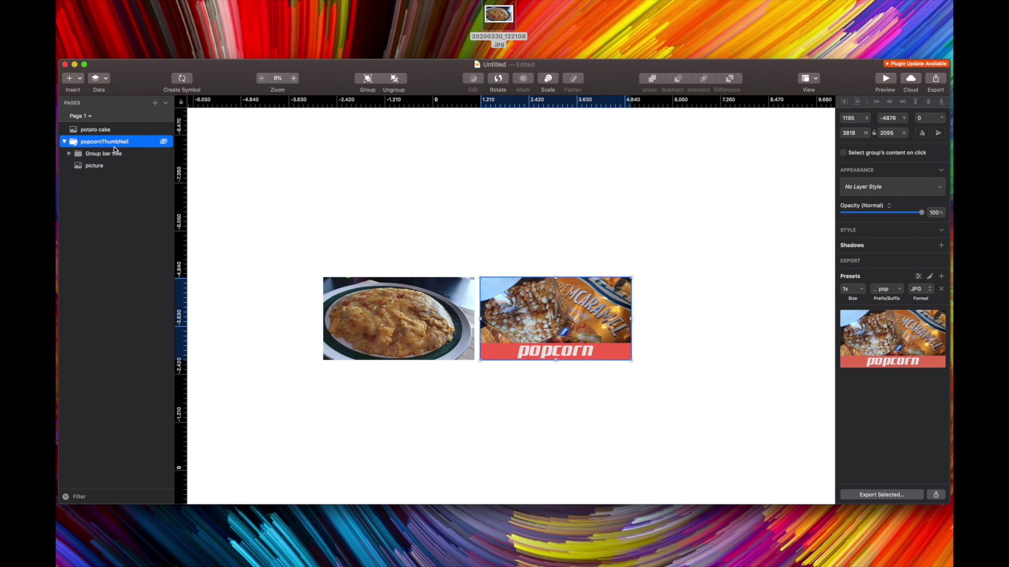
left_click(96, 154)
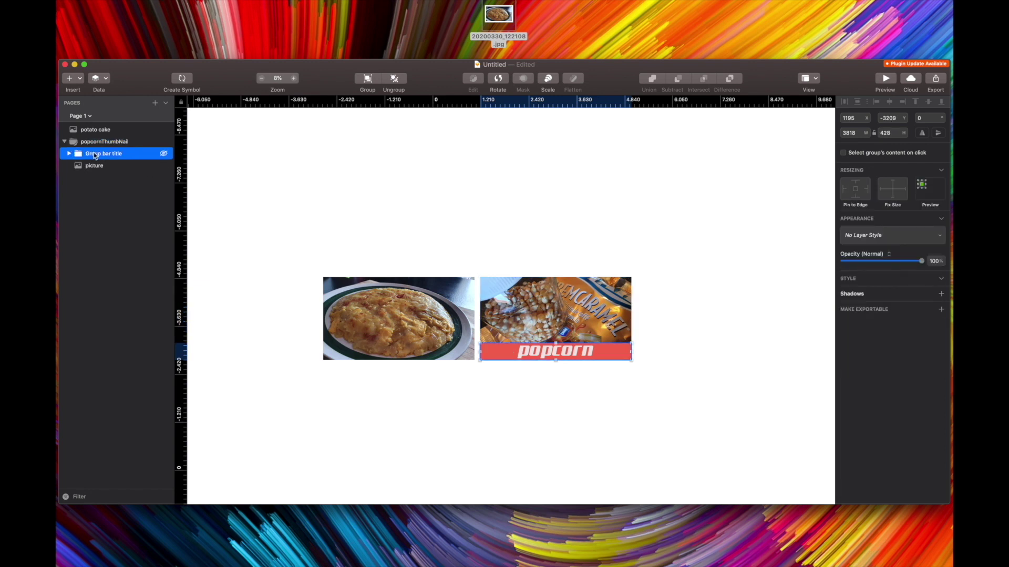
key("super+d")
left_click_drag(94, 153, 92, 270)
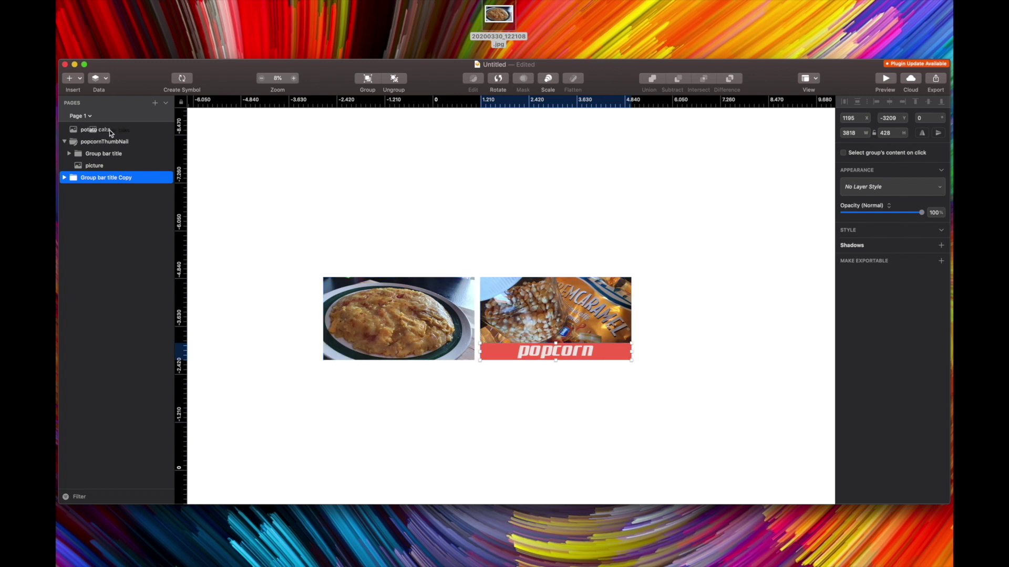
Move the potato cake layer below "Group bar title Copy" in the layer order and collapse the popcornThumbNail group
left_click_drag(110, 131, 107, 216)
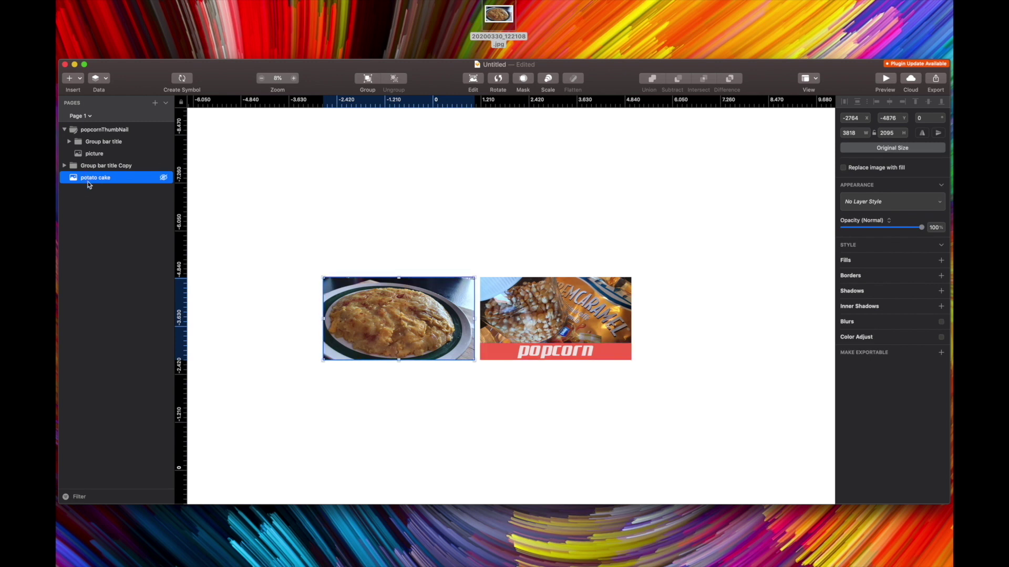
left_click(90, 198)
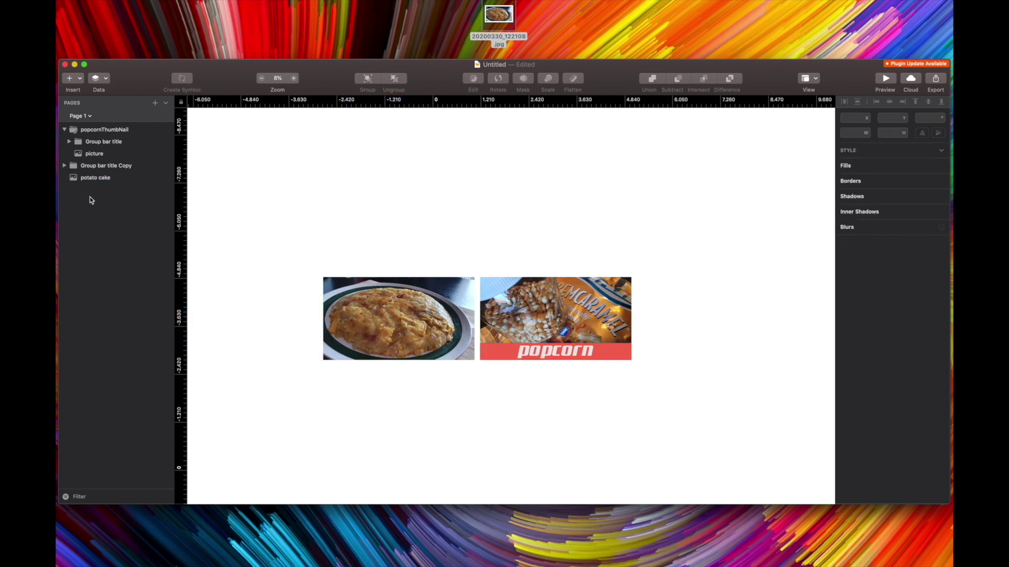
left_click(63, 130)
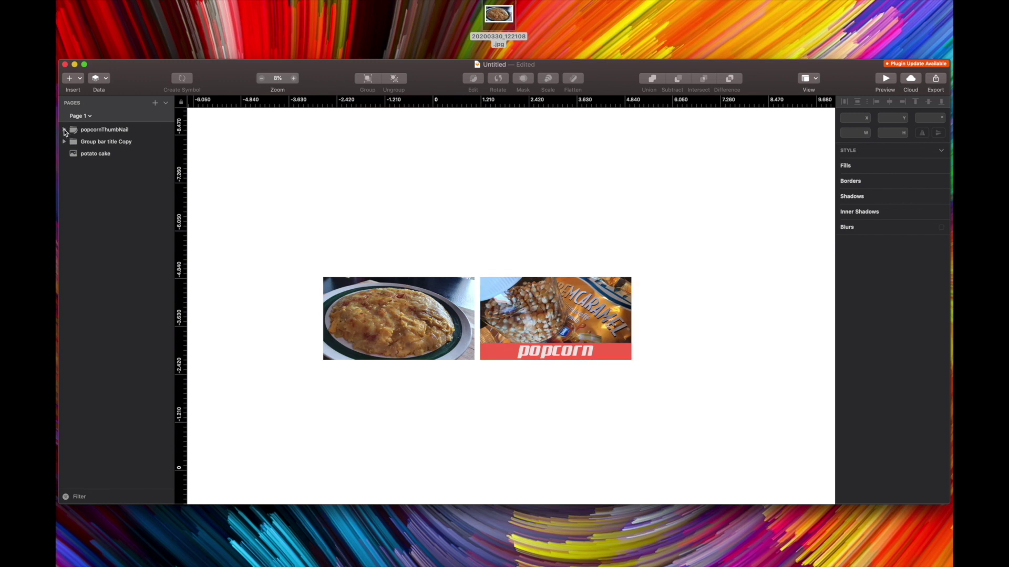
Move the popcorn thumbnail higher on the canvas and place "Group bar title Copy" along the potato cake picture's bottom edge
left_click(109, 141)
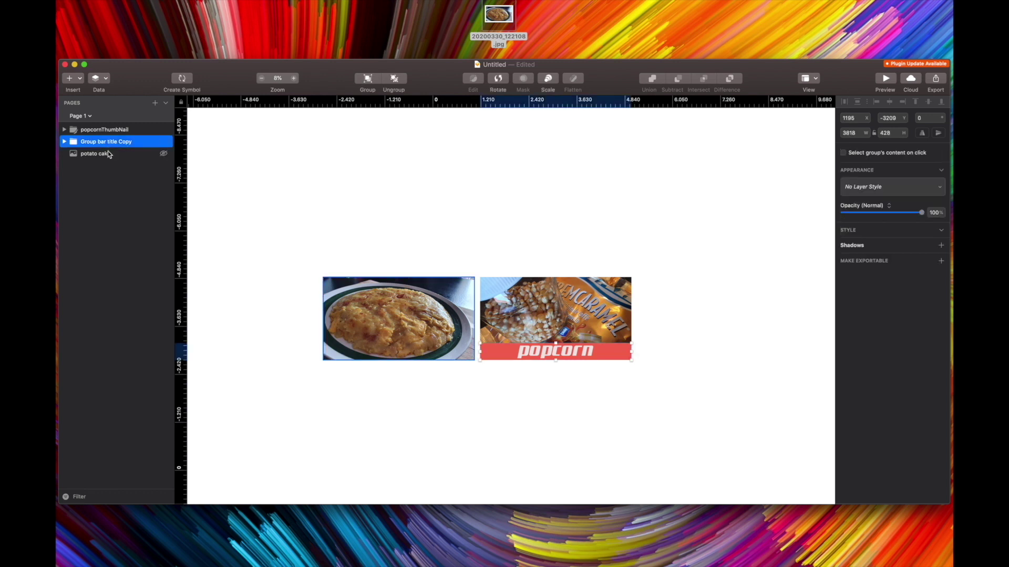
left_click(107, 155)
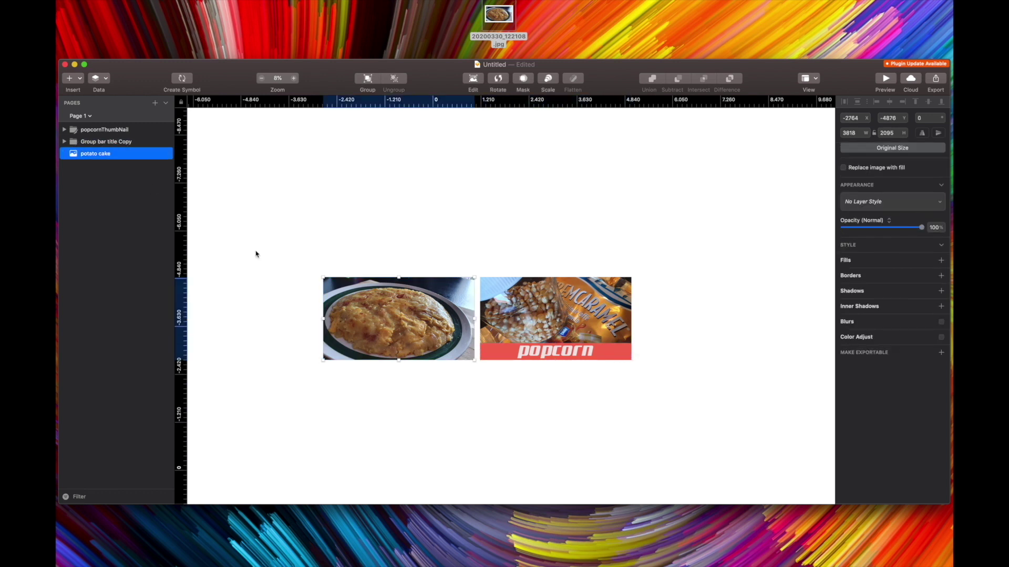
left_click(125, 142)
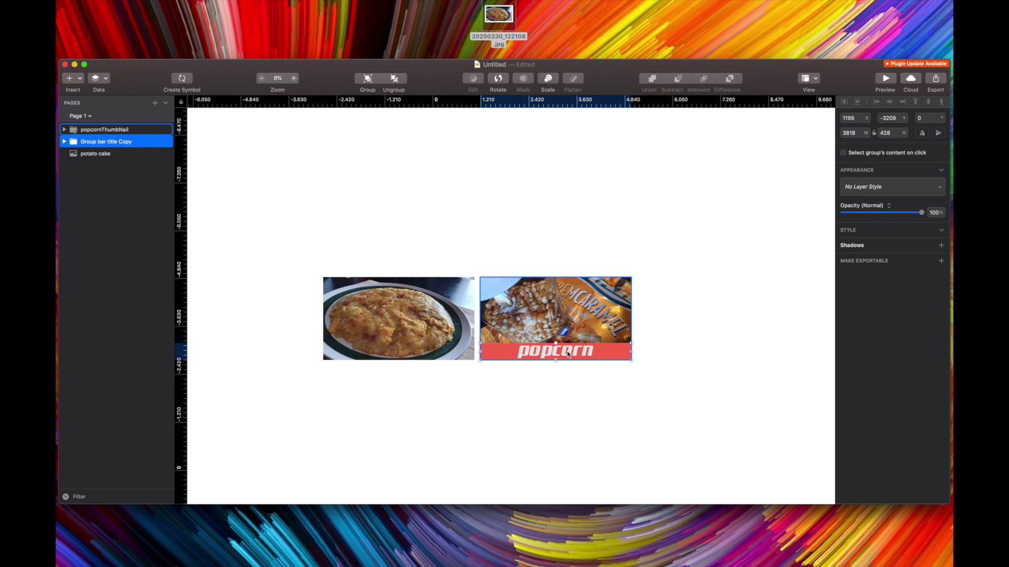
left_click_drag(567, 351, 568, 313)
left_click_drag(580, 349, 425, 350)
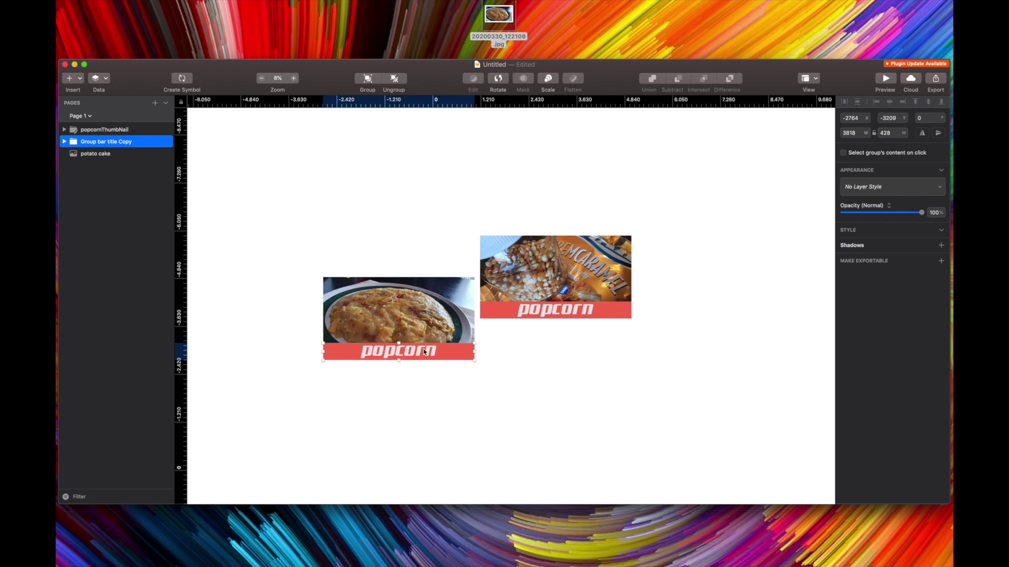
Change the title text inside "Group bar title Copy" to "potato pie"
left_click(64, 142)
left_click(100, 154)
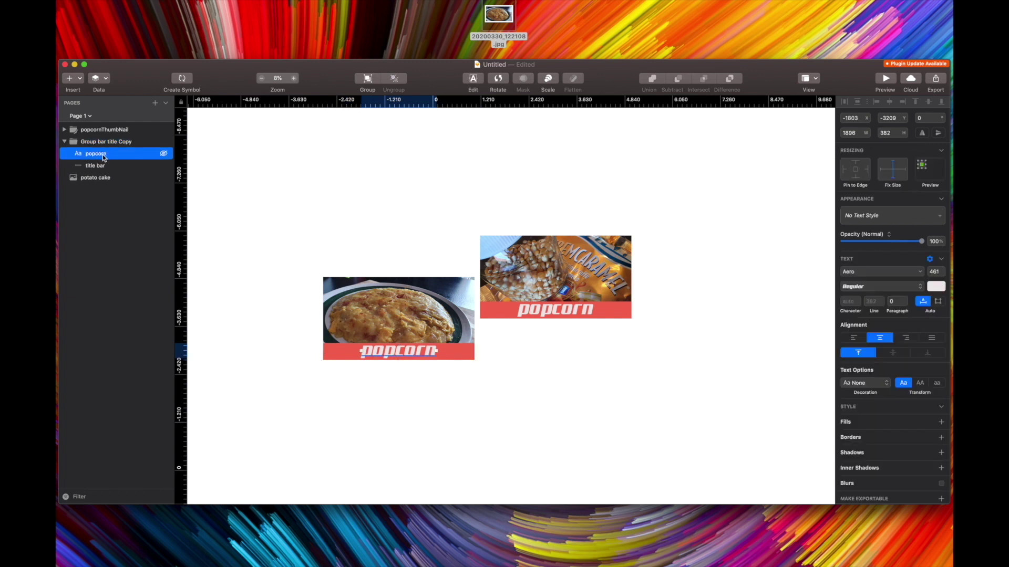
left_click(102, 167)
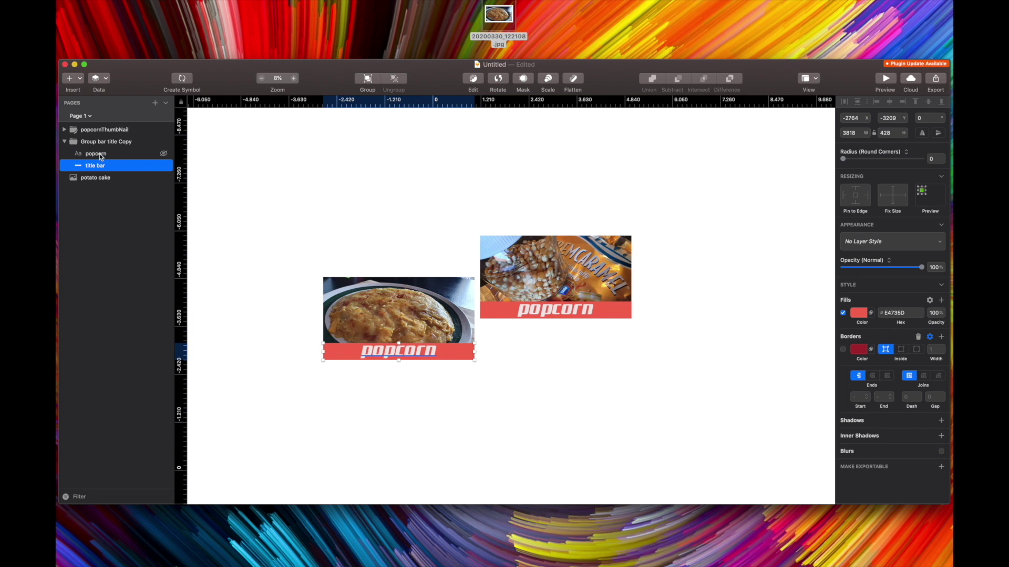
left_click(99, 153)
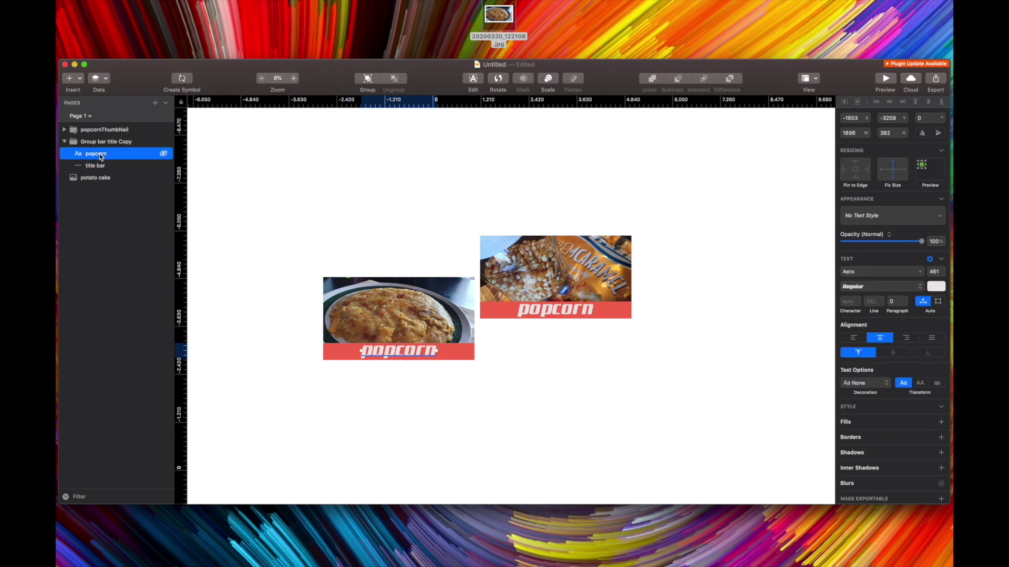
key("Return")
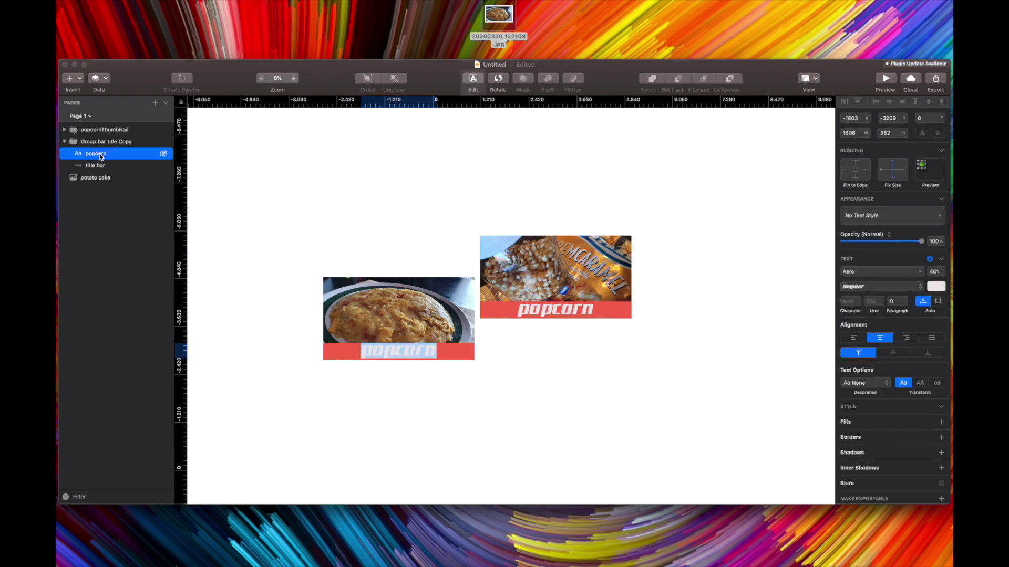
type("potato")
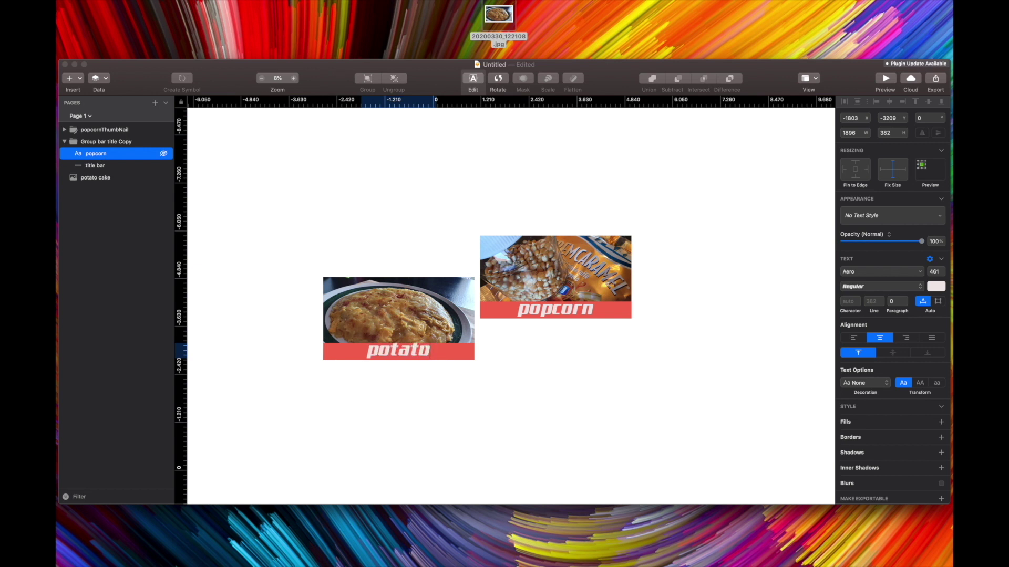
type(" pie")
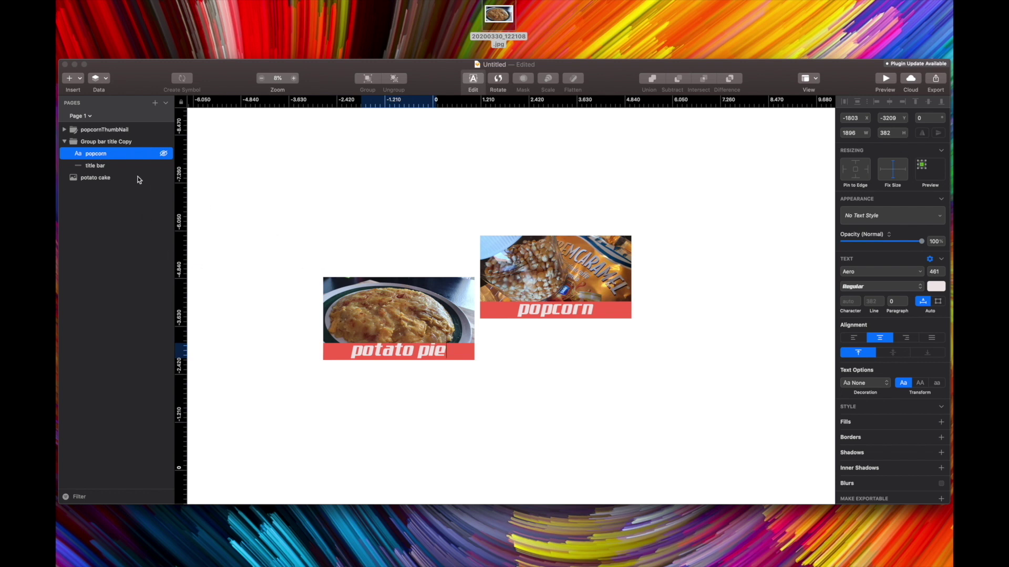
left_click(98, 152)
double_click(97, 155)
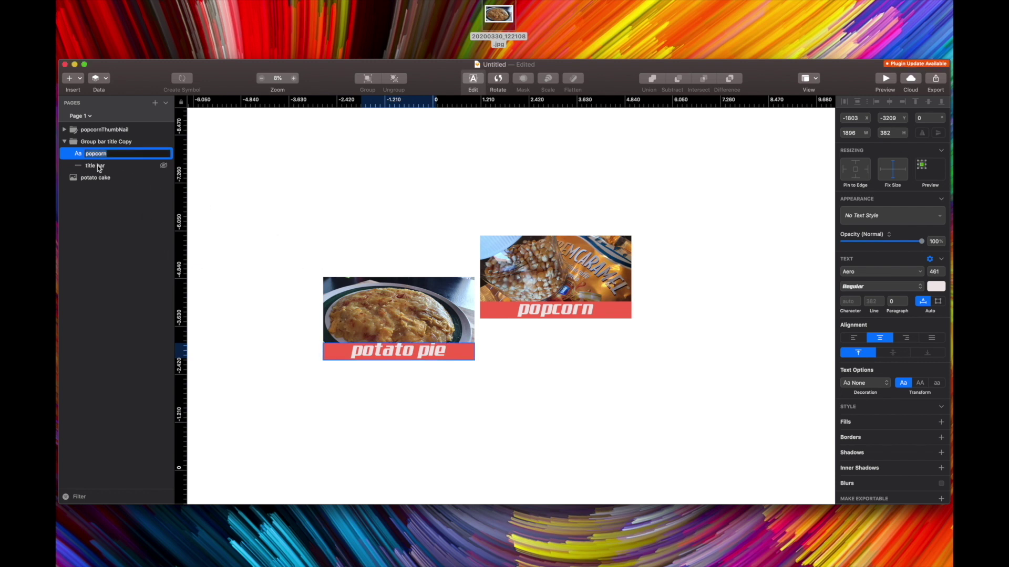
left_click(98, 167)
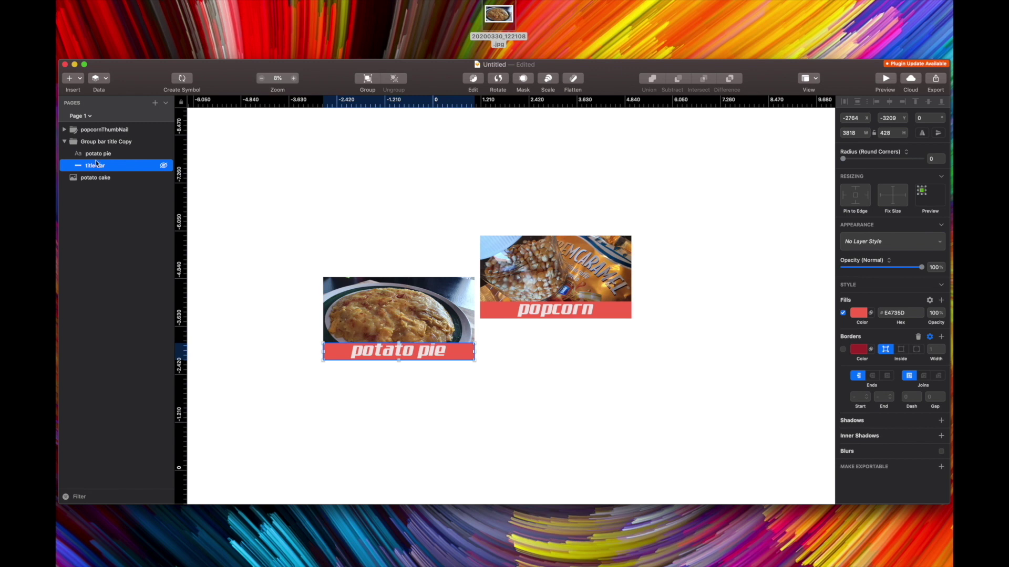
left_click(96, 156)
left_click(95, 165)
Collapse "Group bar title Copy", group it with the potato cake picture, and name the new group "popcorn pie"
left_click(64, 142)
left_click(105, 141)
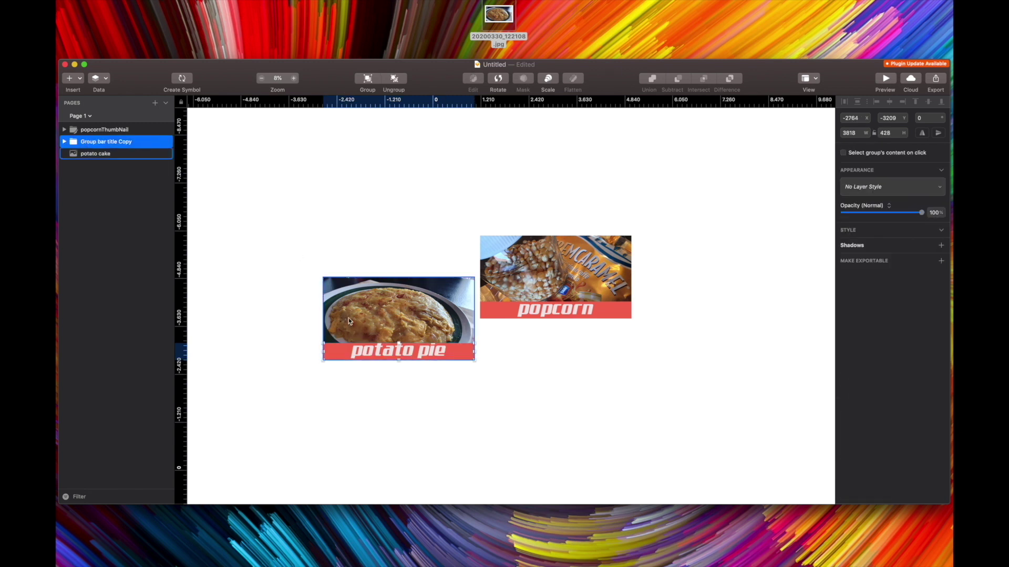
mouse_move(358, 351)
left_mouse_down()
mouse_move(357, 290)
mouse_move(342, 345)
mouse_move(358, 351)
left_mouse_up()
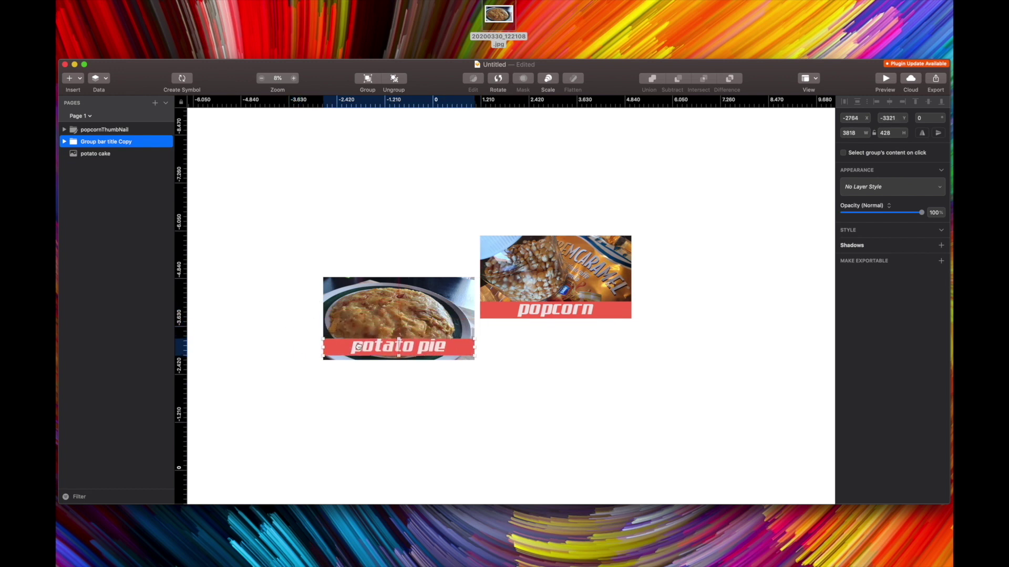
left_click(97, 154, "shift")
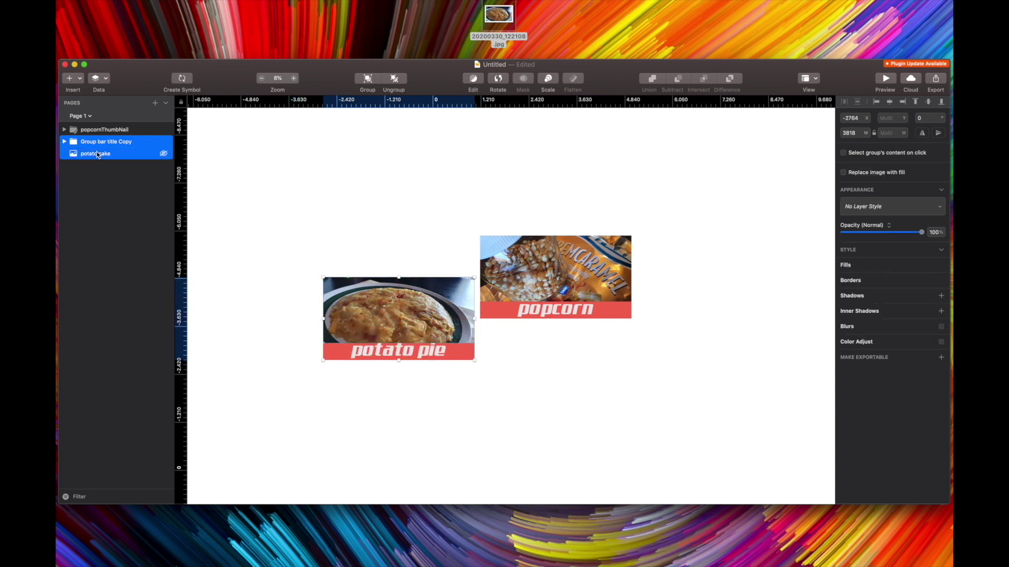
key("super+g")
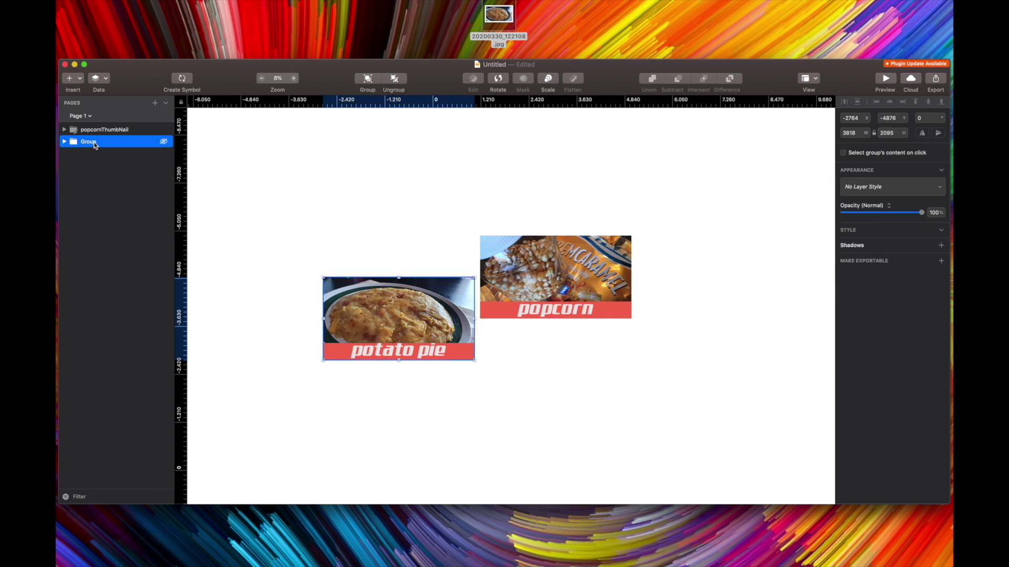
double_click(89, 142)
type("popcorn pie")
key("Return")
Move the "popcorn pie" group up so it sits level with the popcorn thumbnail, just to its left
left_click_drag(407, 300, 403, 261)
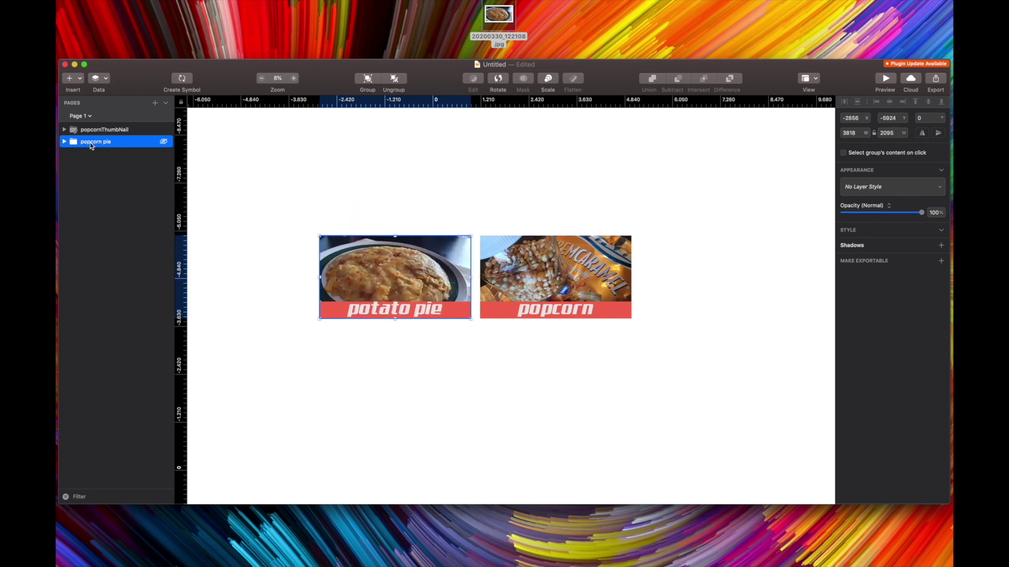
left_click(96, 131)
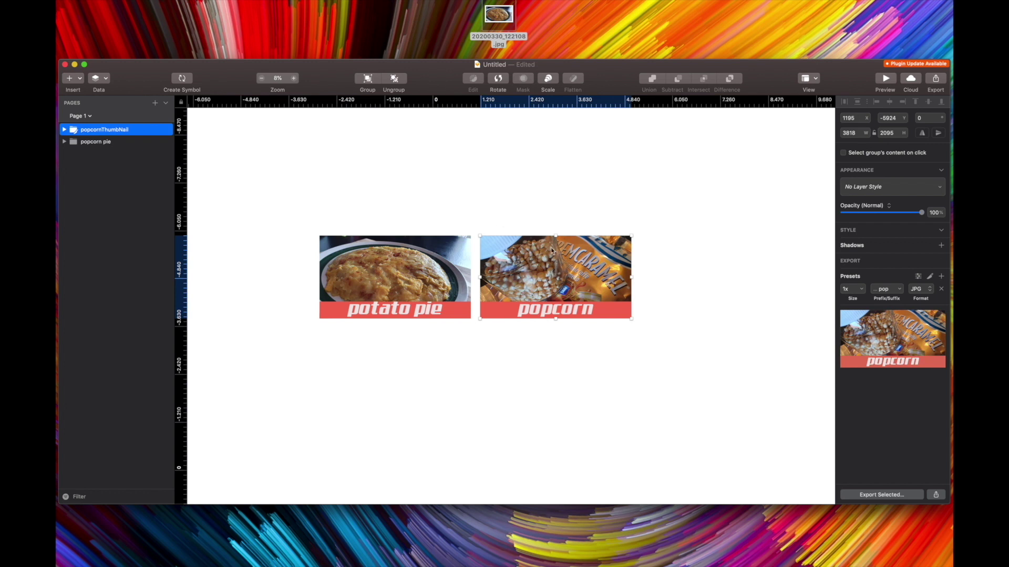
left_click(415, 269)
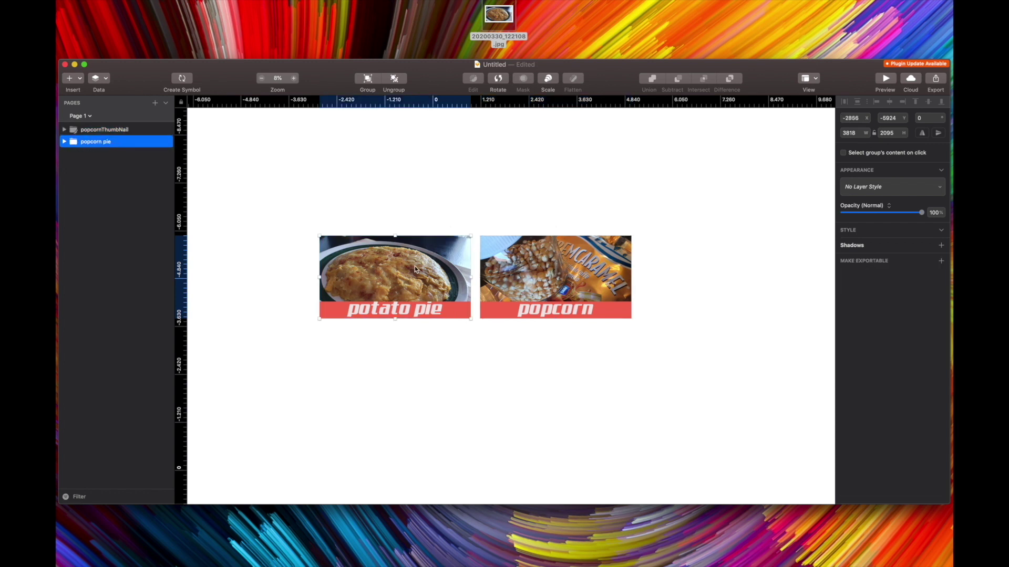
left_click(164, 143)
left_click(164, 142)
Make the "popcorn pie" group exportable at 1x as JPG with the suffix "potatoPie"
left_click(941, 261)
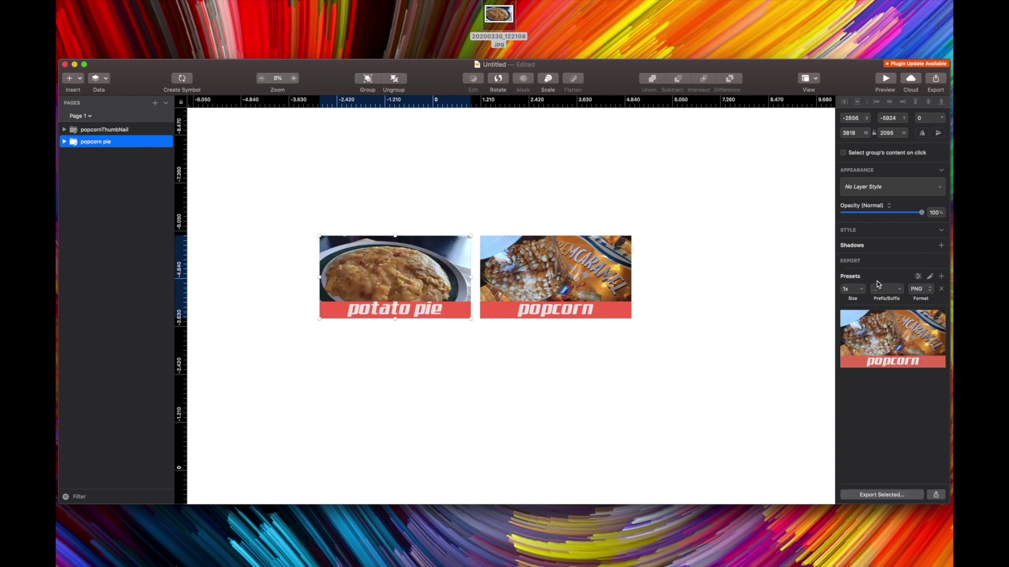
left_click(930, 290)
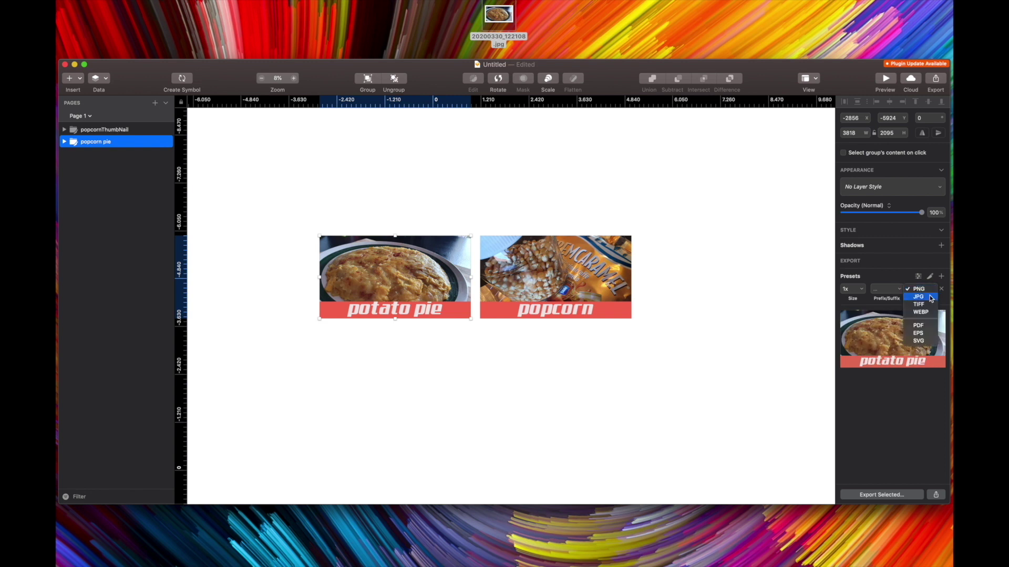
left_click(919, 297)
left_click(889, 290)
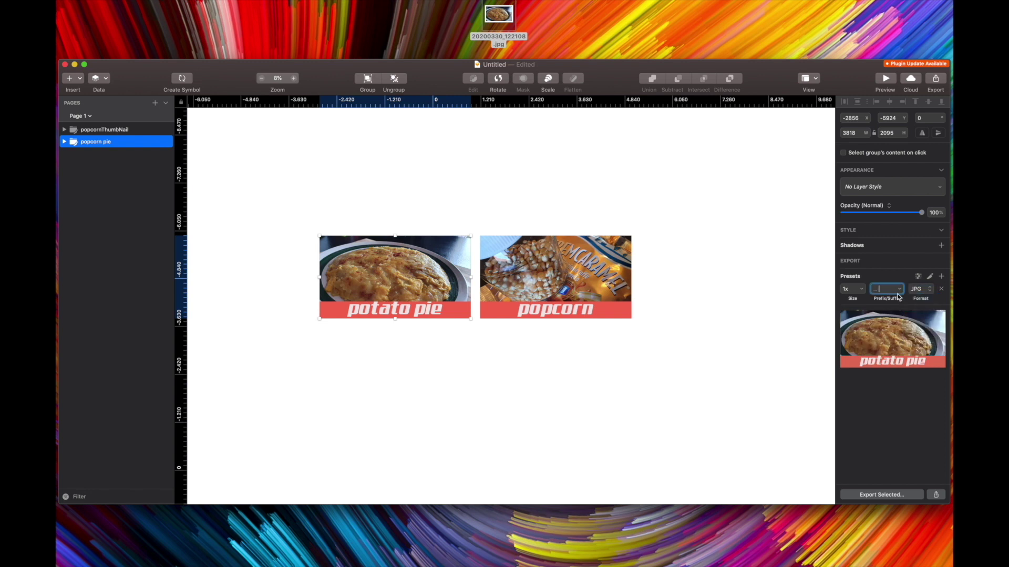
type("potatoPi")
type("e")
Export the "popcorn pie" group to the Desktop at 100% JPG quality, shortening the file name to "piepotatoPie"
left_click(902, 495)
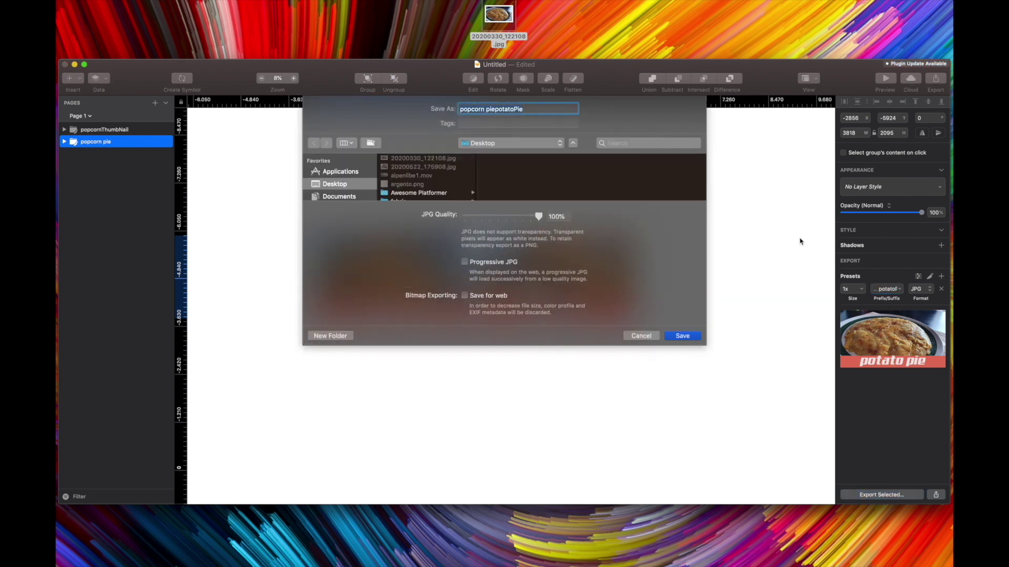
left_click(484, 110)
key("BackSpace")
key("BackSpace")
key("BackSpace")
key("BackSpace")
key("BackSpace")
key("BackSpace")
key("BackSpace")
key("BackSpace")
left_click(684, 337)
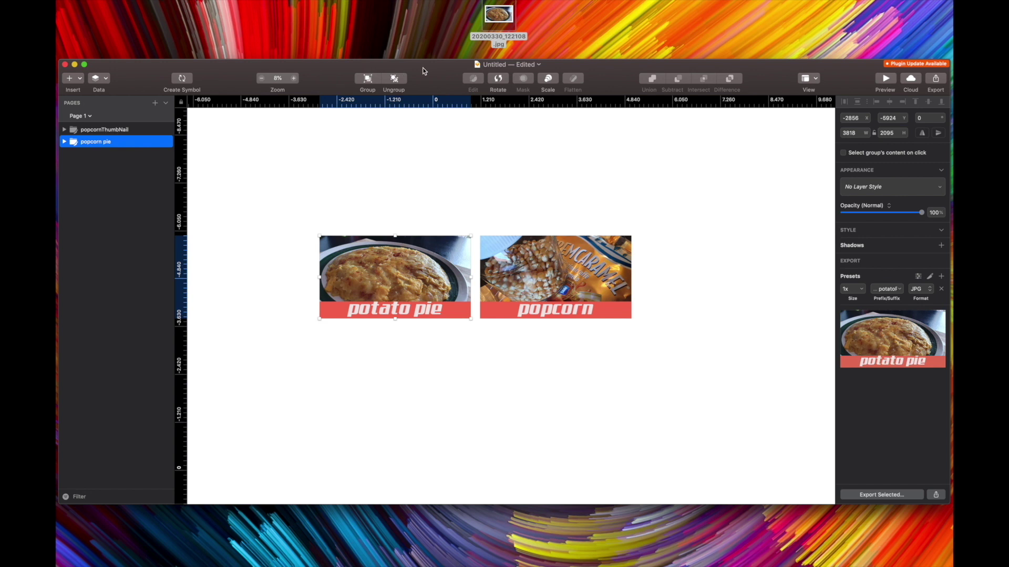
Place the exported piepotatoPie.jpg beside popcornThumbNail on the desktop and inspect its file information
left_click_drag(430, 71, 432, 566)
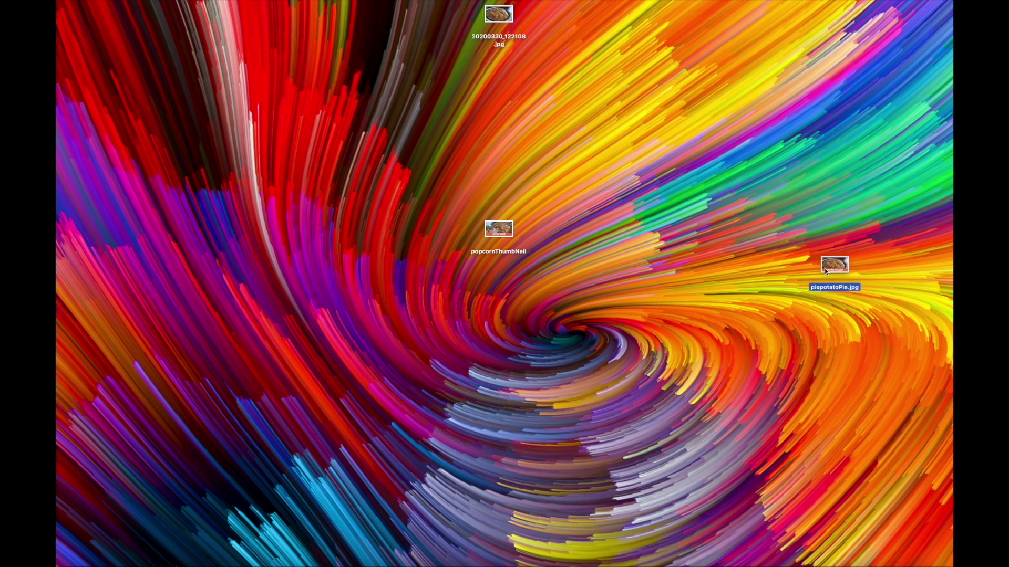
left_click_drag(830, 272, 611, 241)
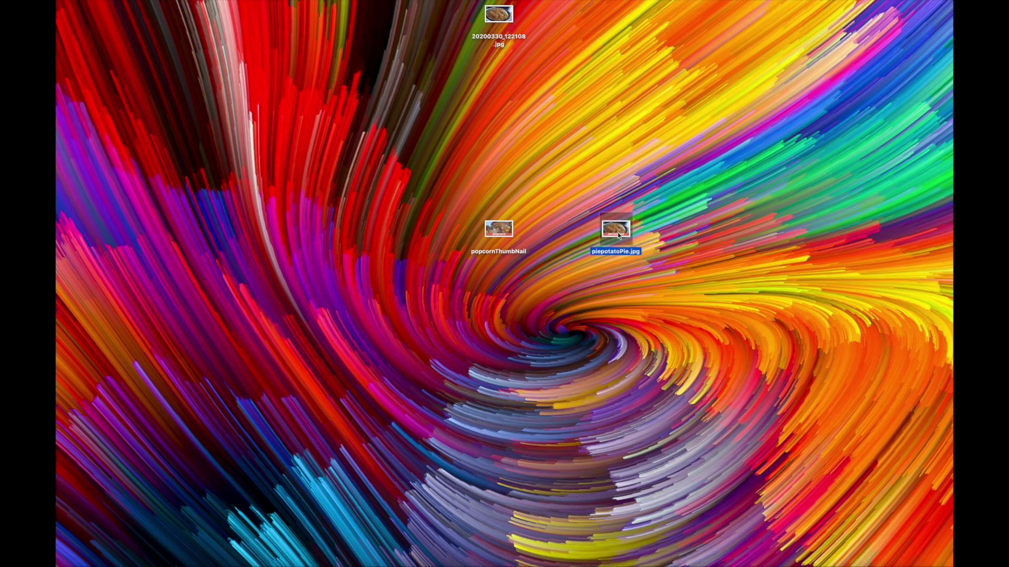
right_click(619, 232)
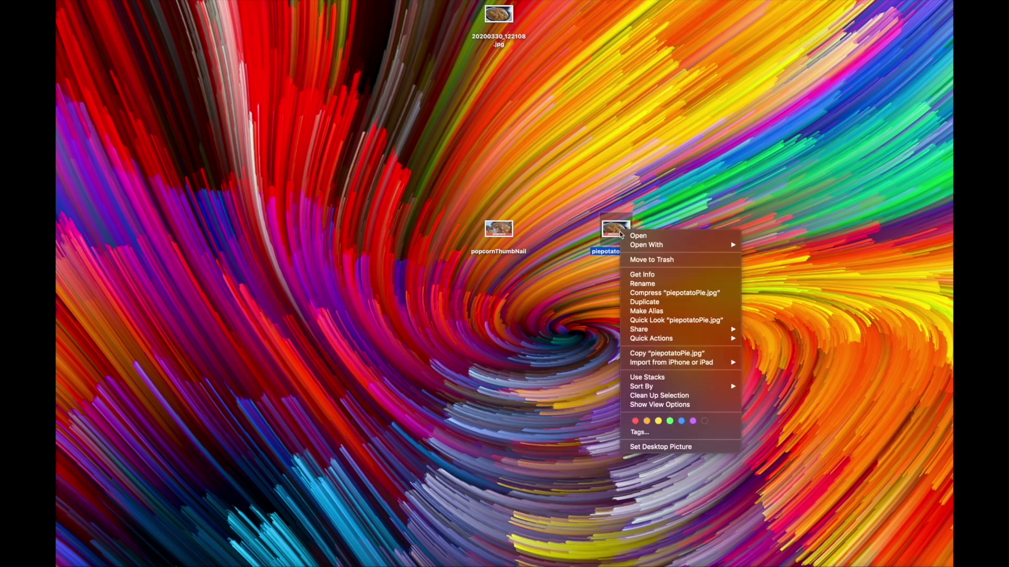
left_click(651, 275)
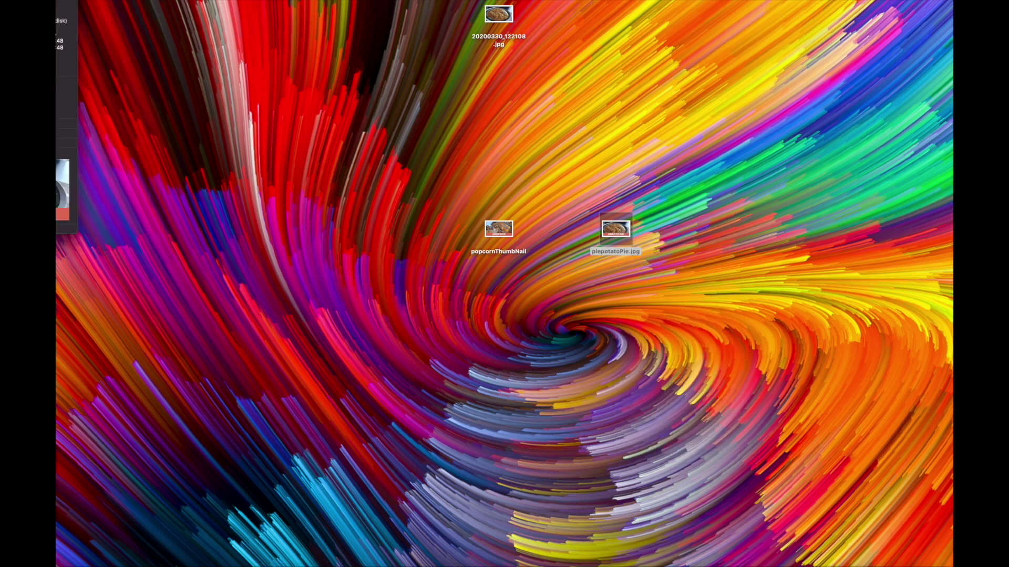
left_click_drag(55, 1, 149, 11)
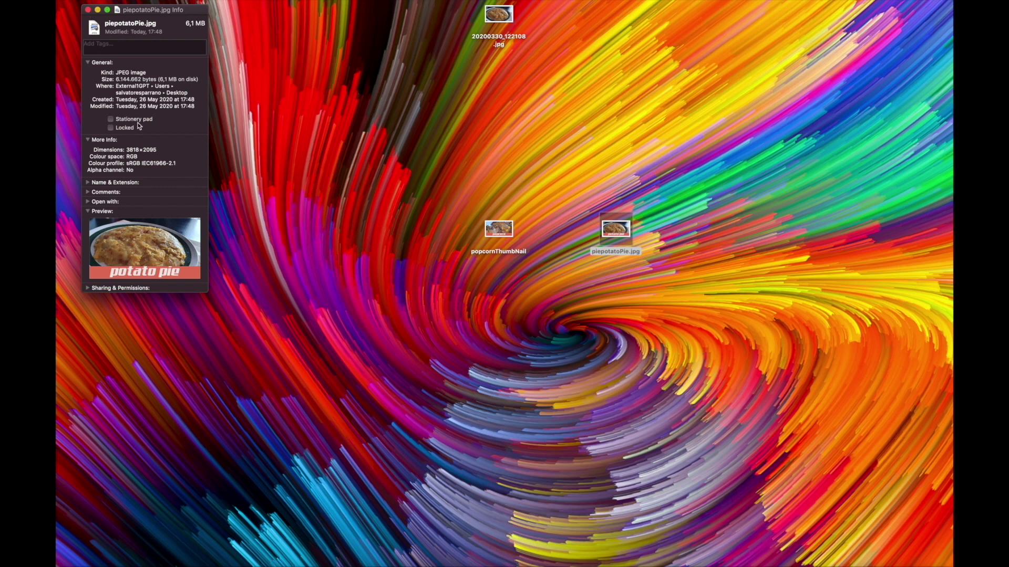
left_click(88, 9)
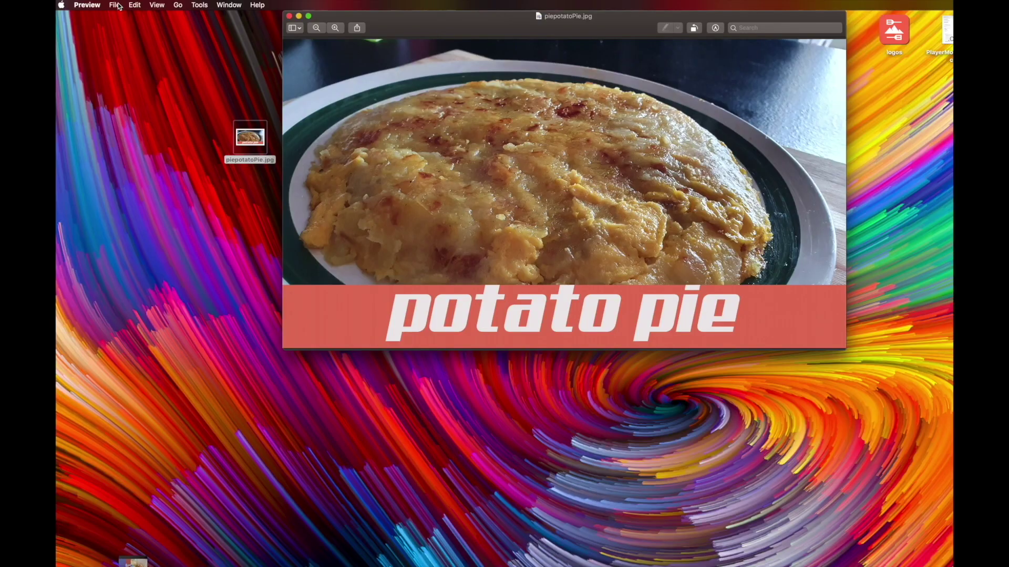
With piepotatoPie.jpg open in Preview, export it to the Desktop as a JPEG at medium-high quality, replacing the existing file
left_click(120, 5)
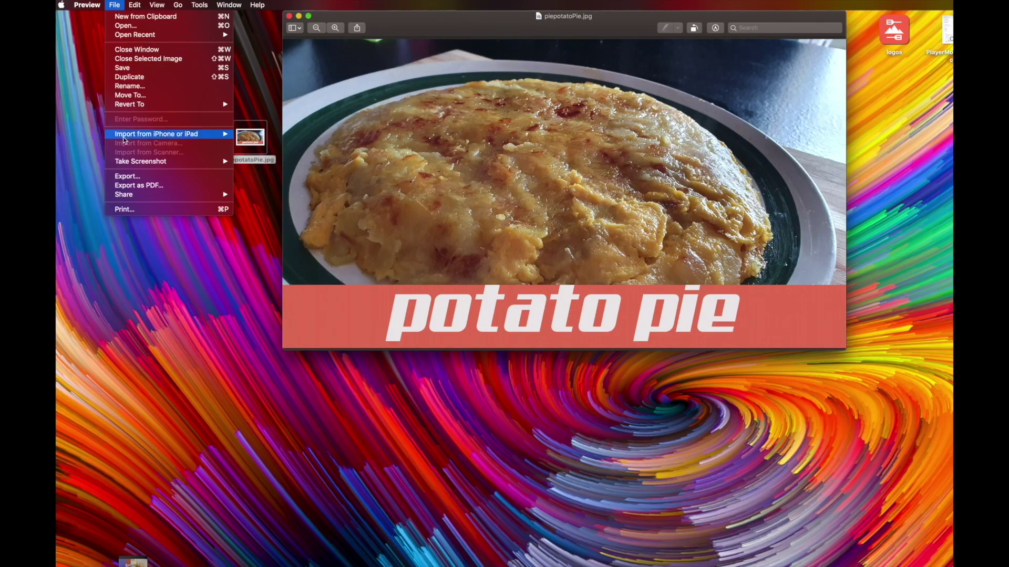
left_click(134, 177)
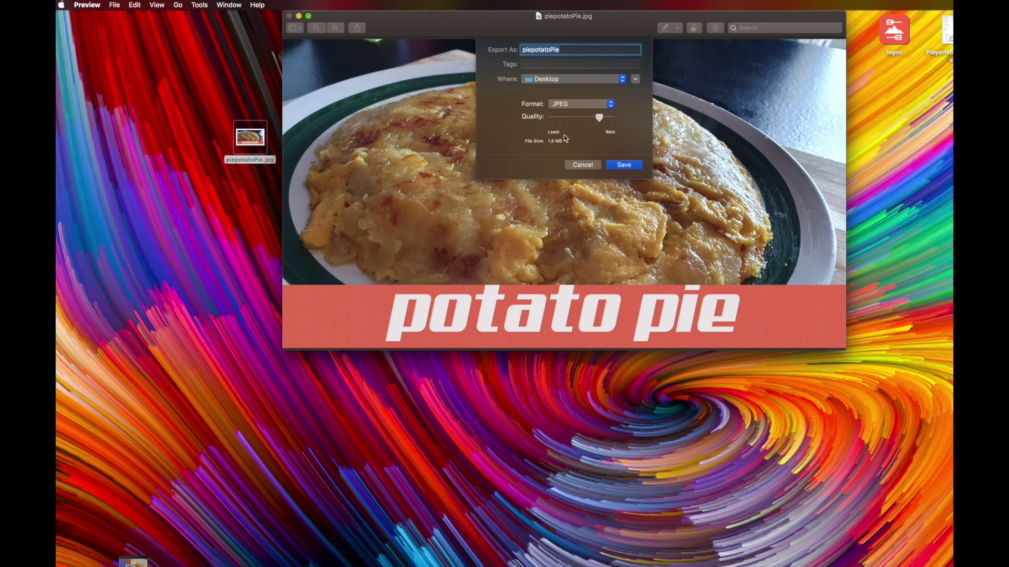
left_click_drag(600, 118, 603, 122)
left_click(628, 163)
key("Return")
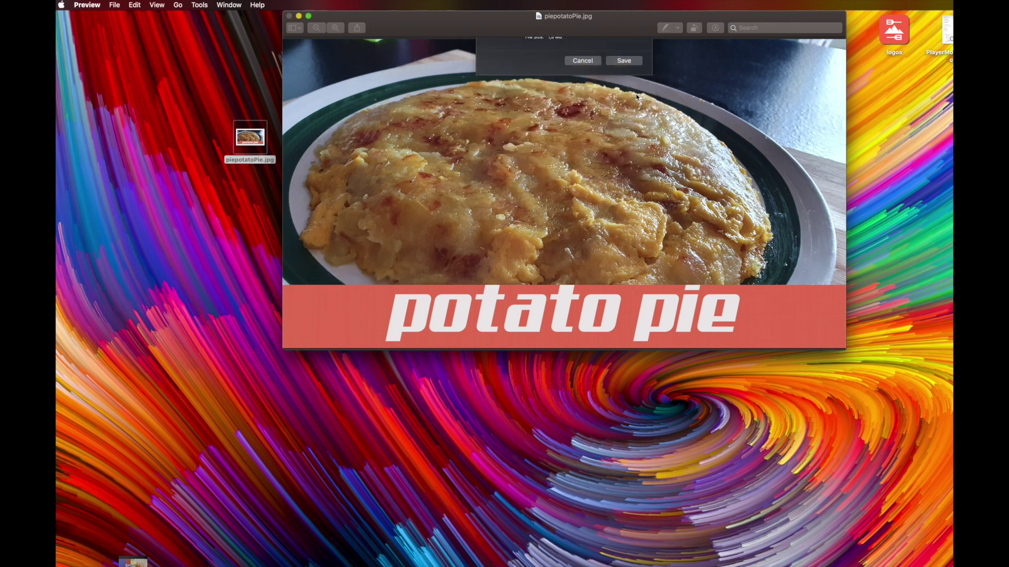
left_click(290, 16)
Inspect the file size and dimensions of popcornThumbNail on the desktop
right_click(596, 299)
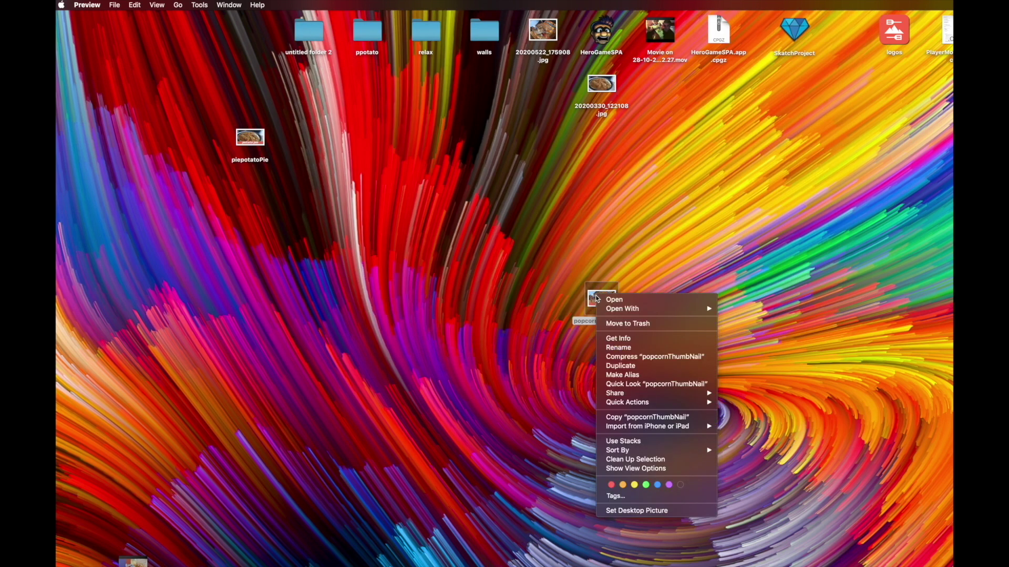
left_click(623, 339)
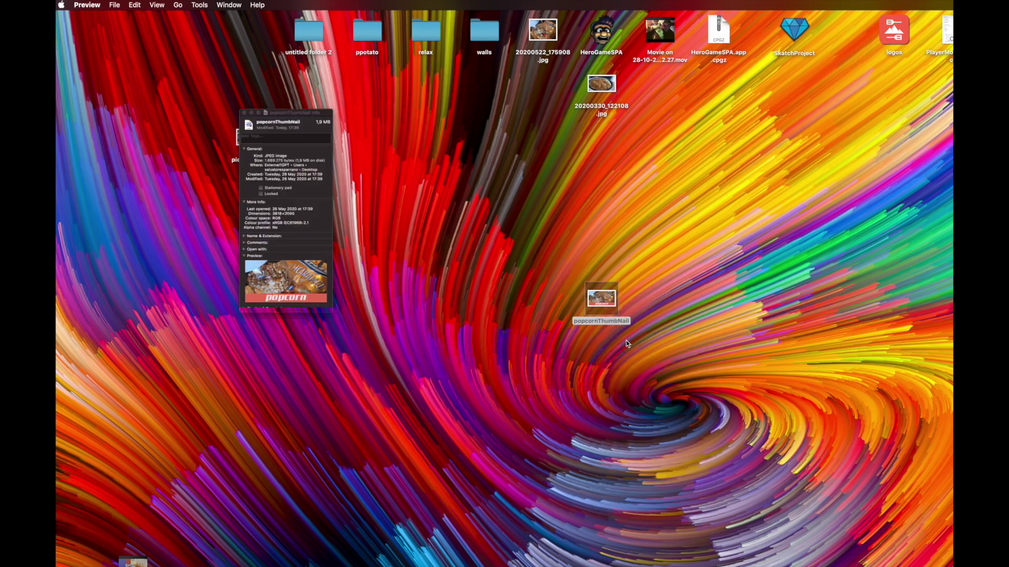
left_click_drag(124, 27, 493, 241)
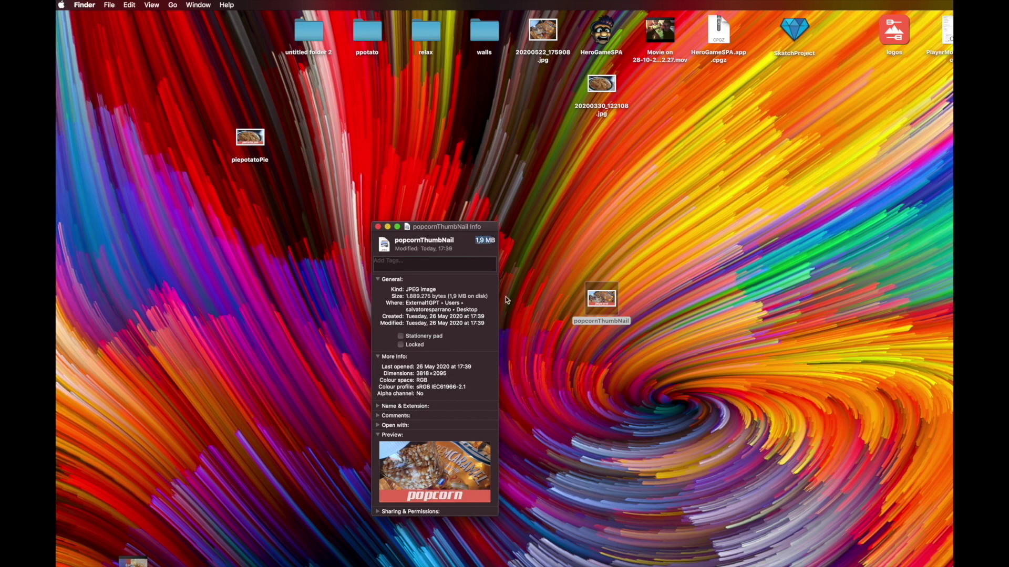
left_click(377, 227)
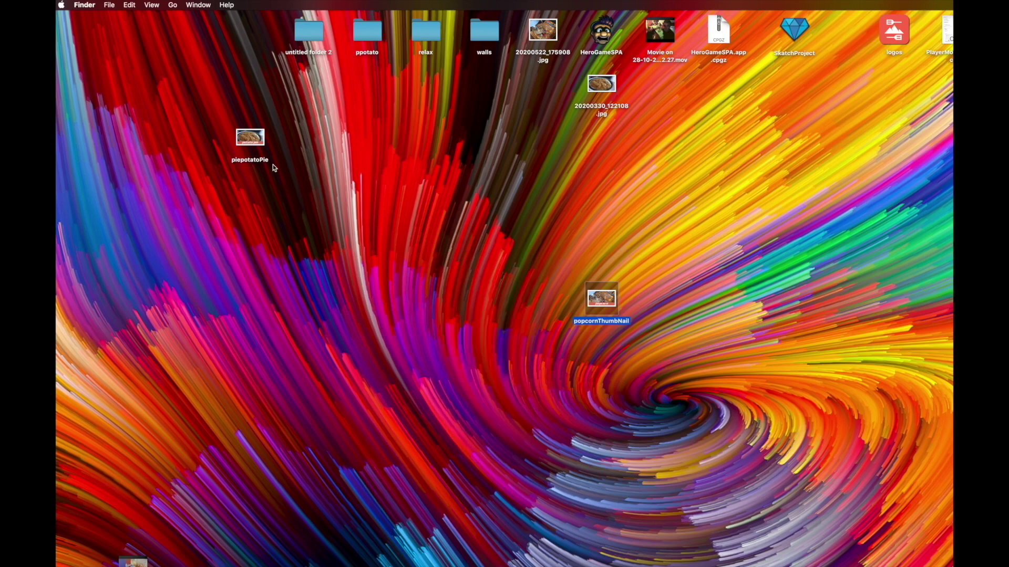